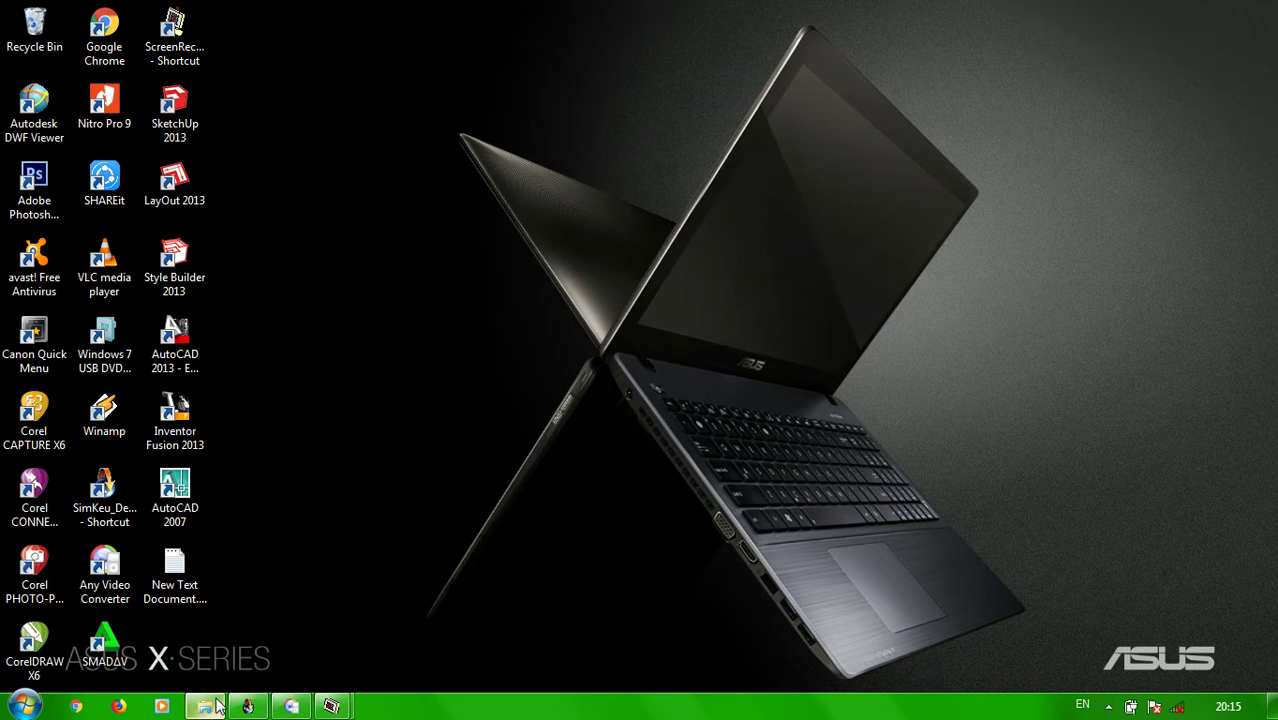
# Look through the files in the Documents library in Windows Explorer.
pyautogui.click(204, 706)
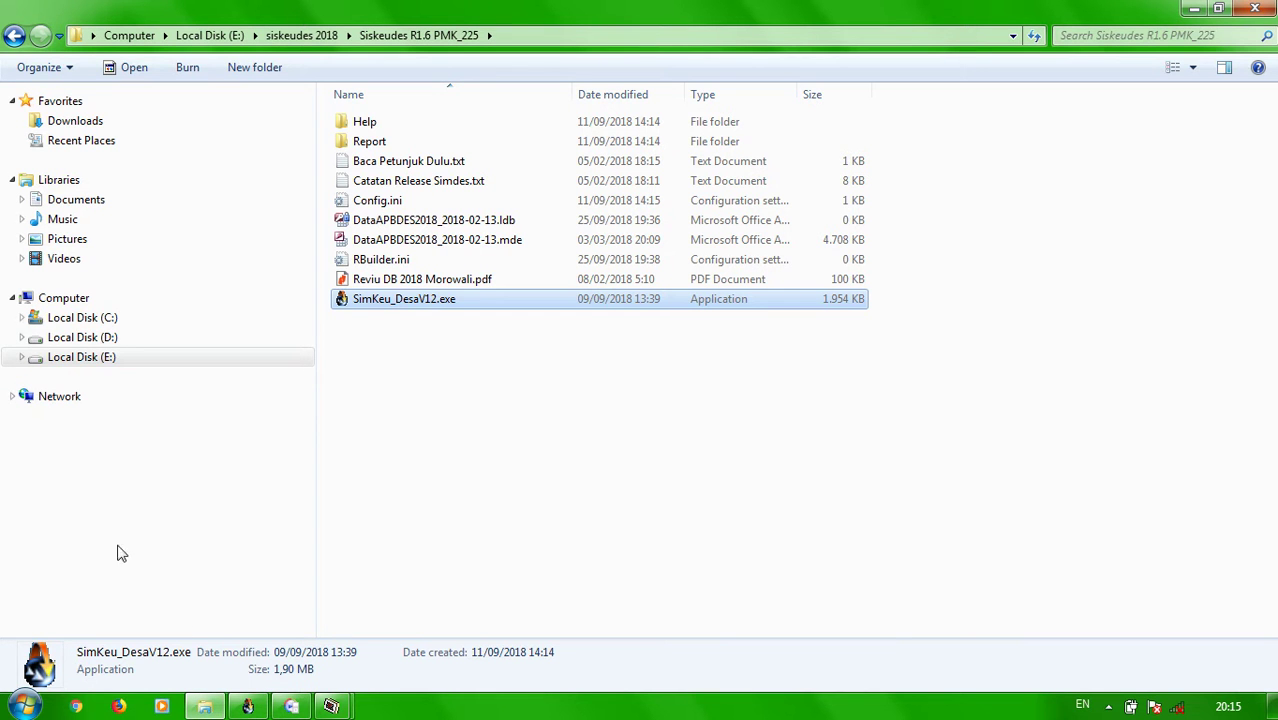
pyautogui.click(84, 204)
pyautogui.moveTo(1272, 187); pyautogui.dragTo(1264, 442)
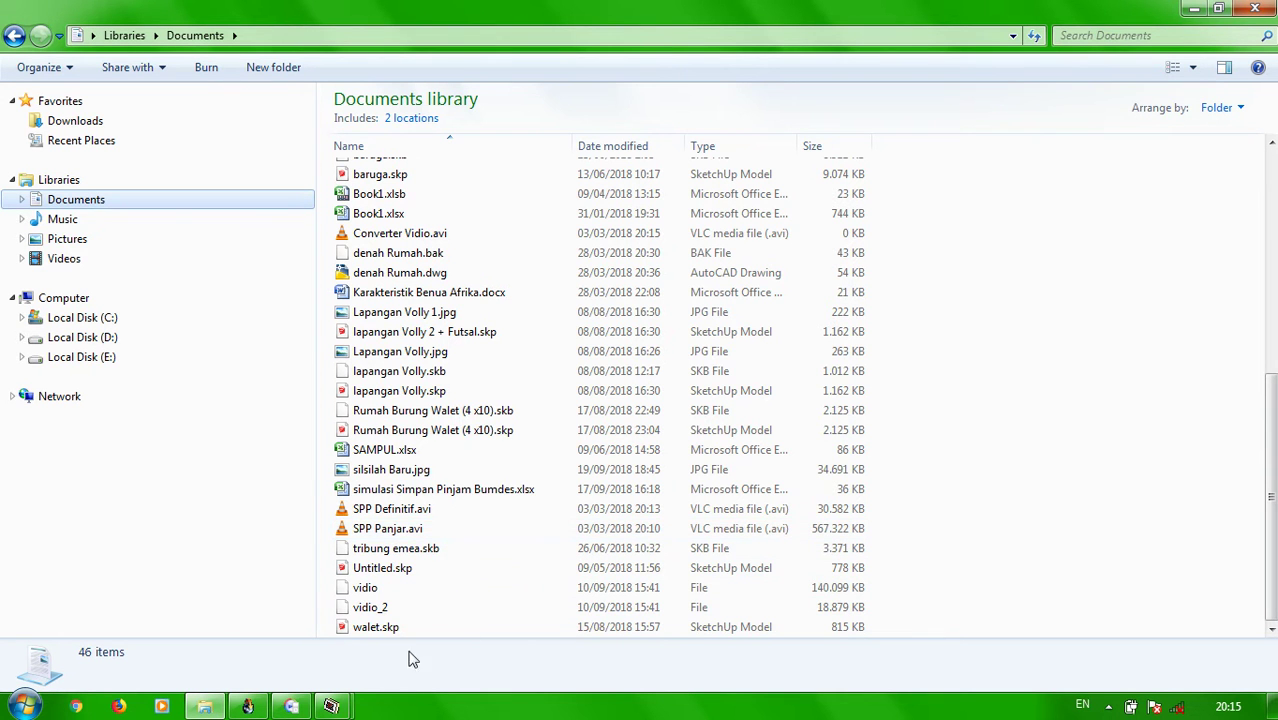
# Switch to Any Video Converter and start adding a source video.
pyautogui.click(333, 707)
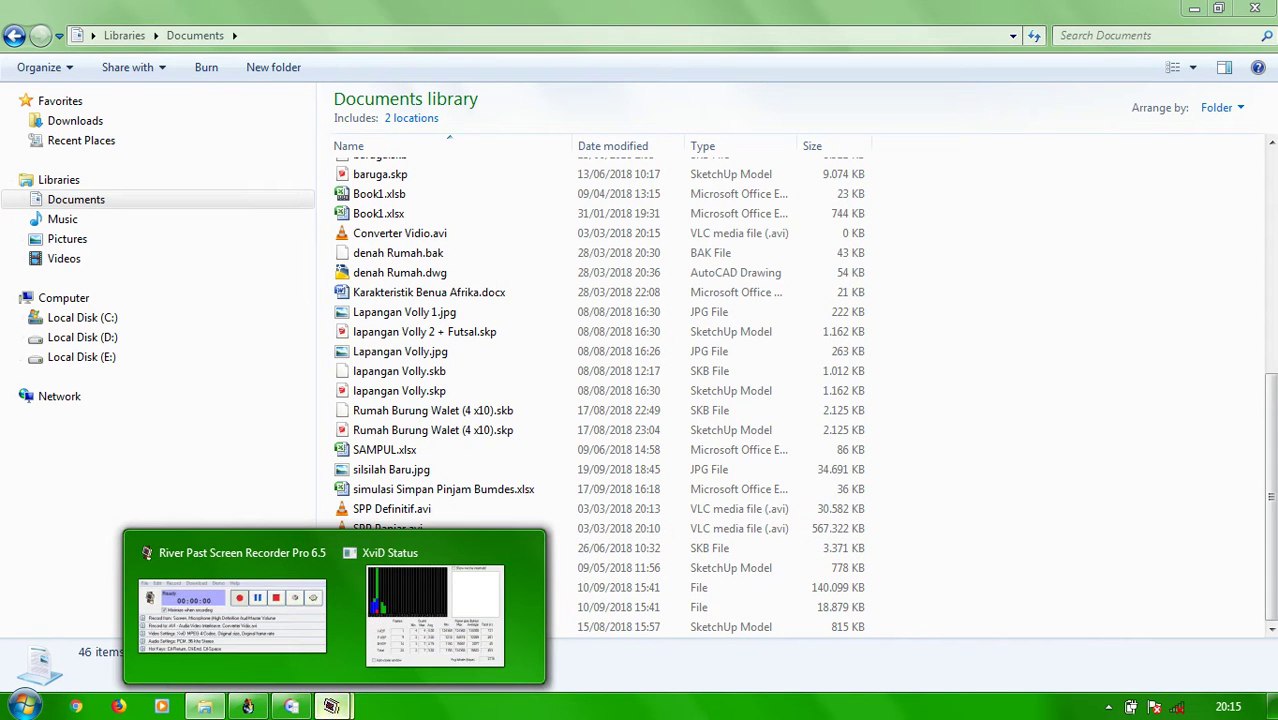
pyautogui.click(288, 707)
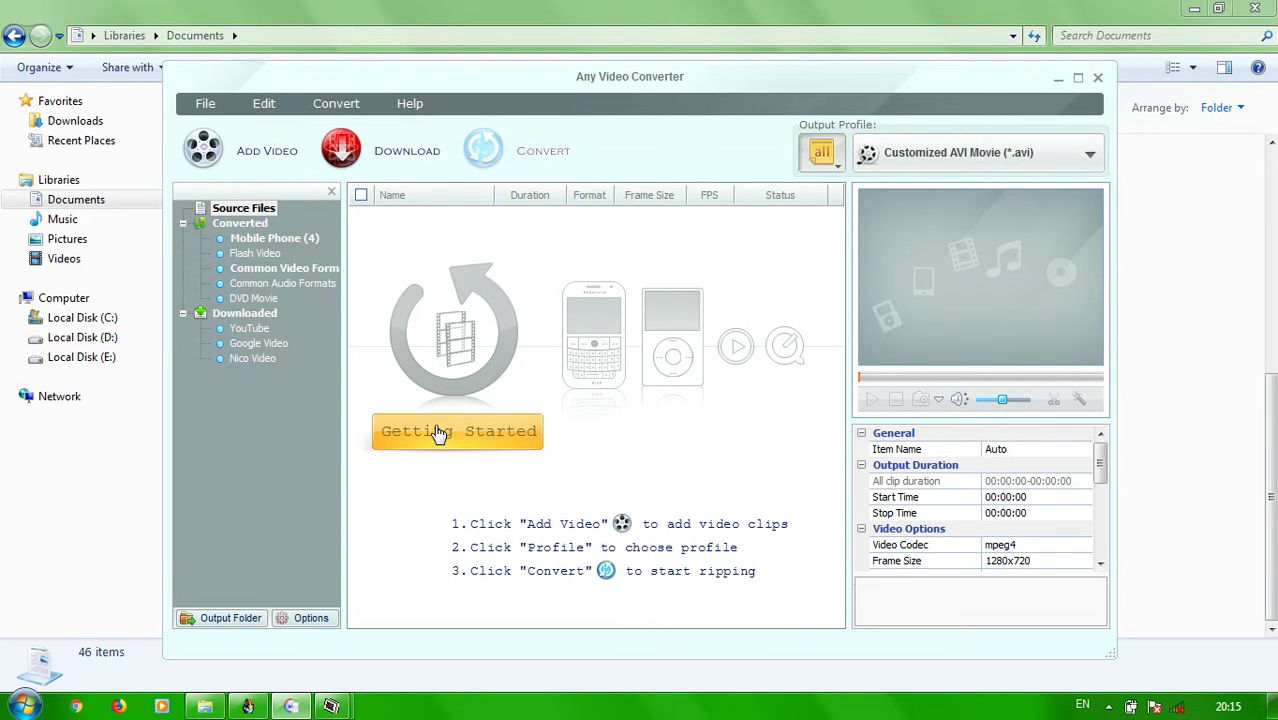
pyautogui.click(204, 152)
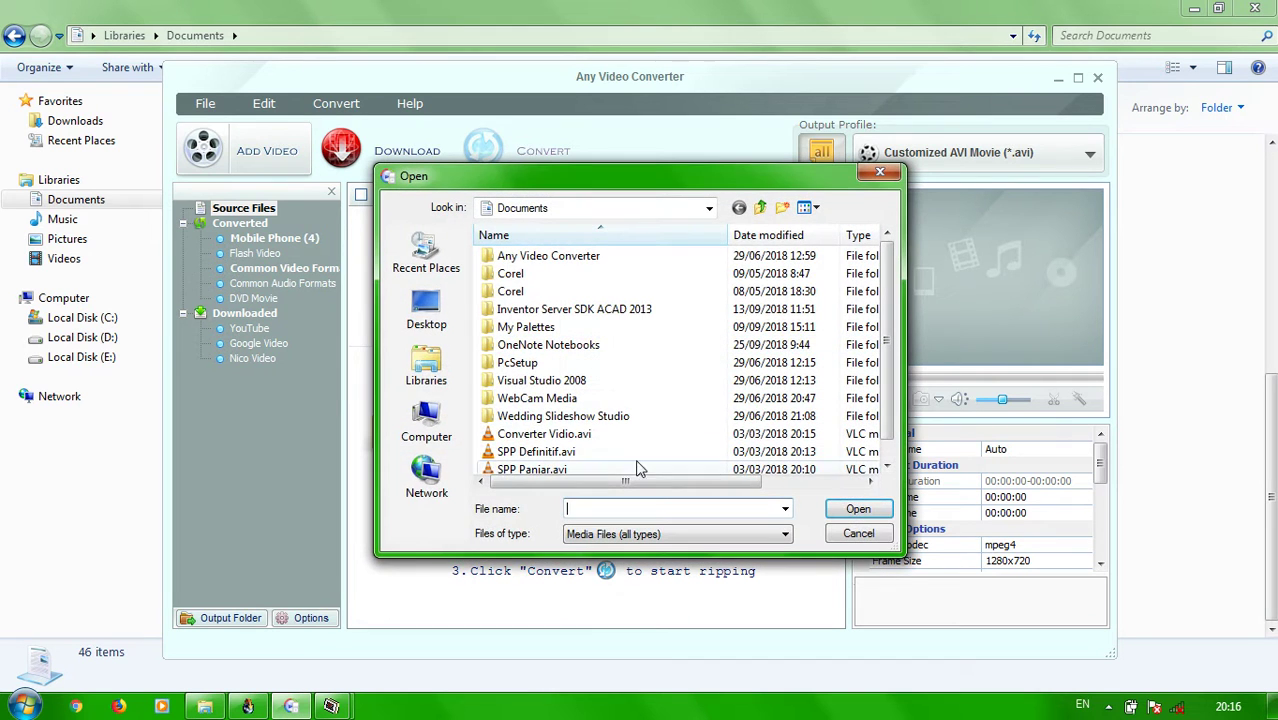
# Go up to Libraries in the file chooser and open the Documents library again.
pyautogui.click(760, 207)
pyautogui.click(545, 250)
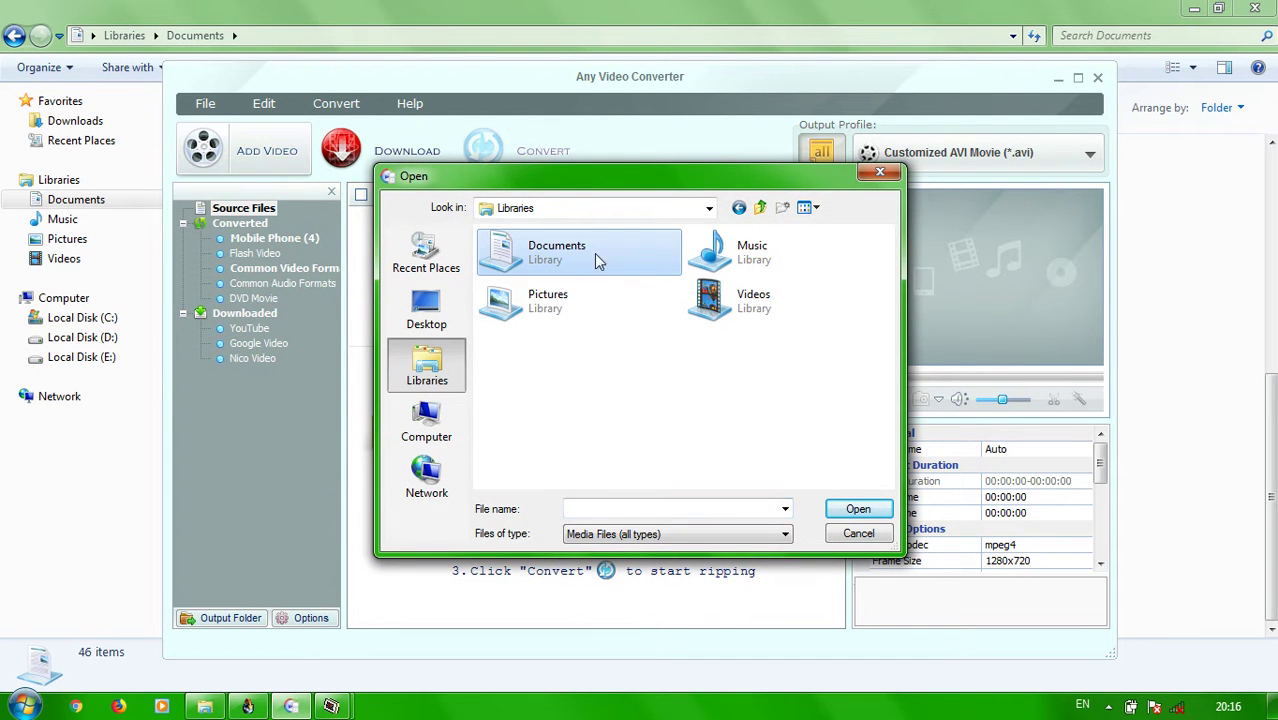
pyautogui.click(558, 252)
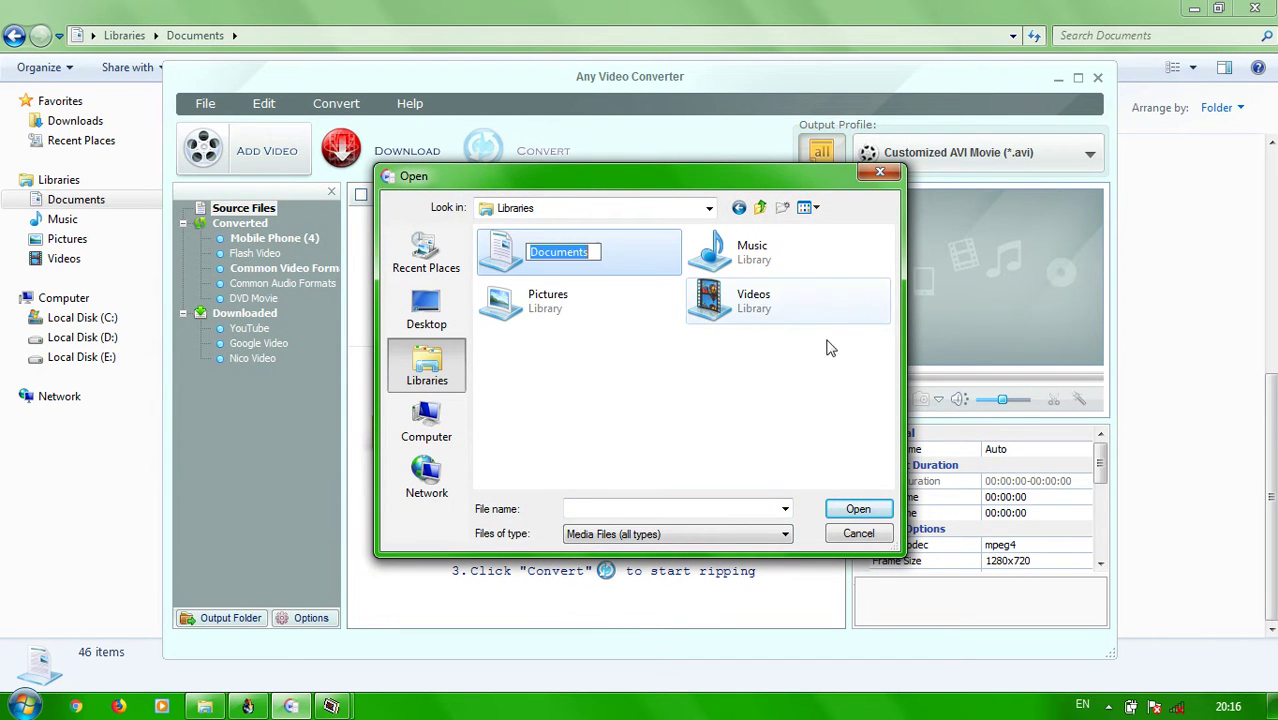
pyautogui.click(662, 270)
pyautogui.click(646, 279)
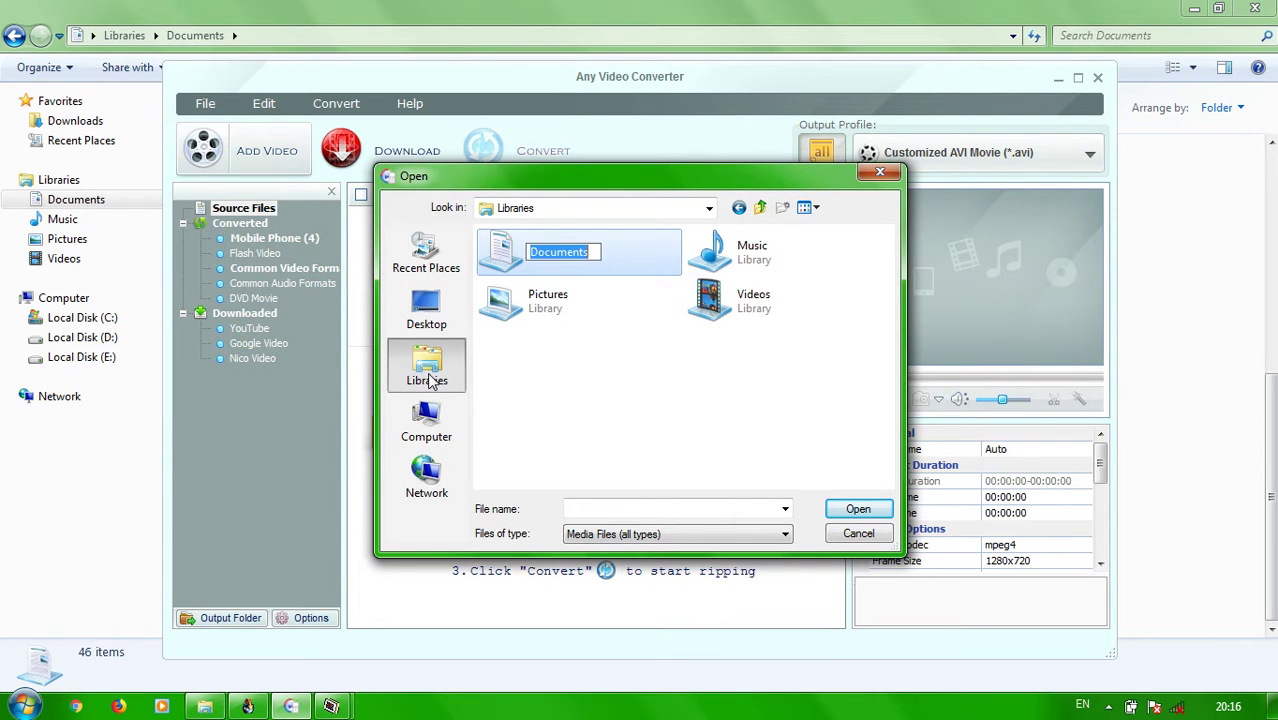
pyautogui.click(748, 466)
pyautogui.click(531, 264)
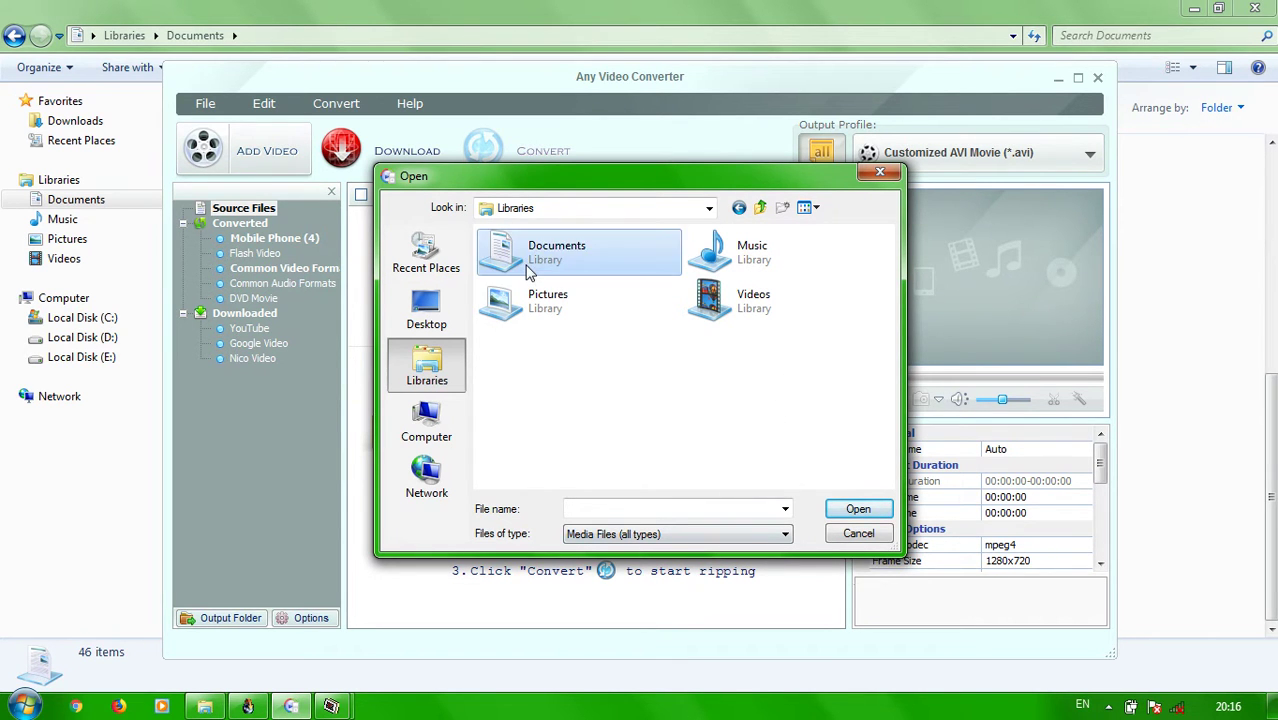
pyautogui.doubleClick(529, 275)
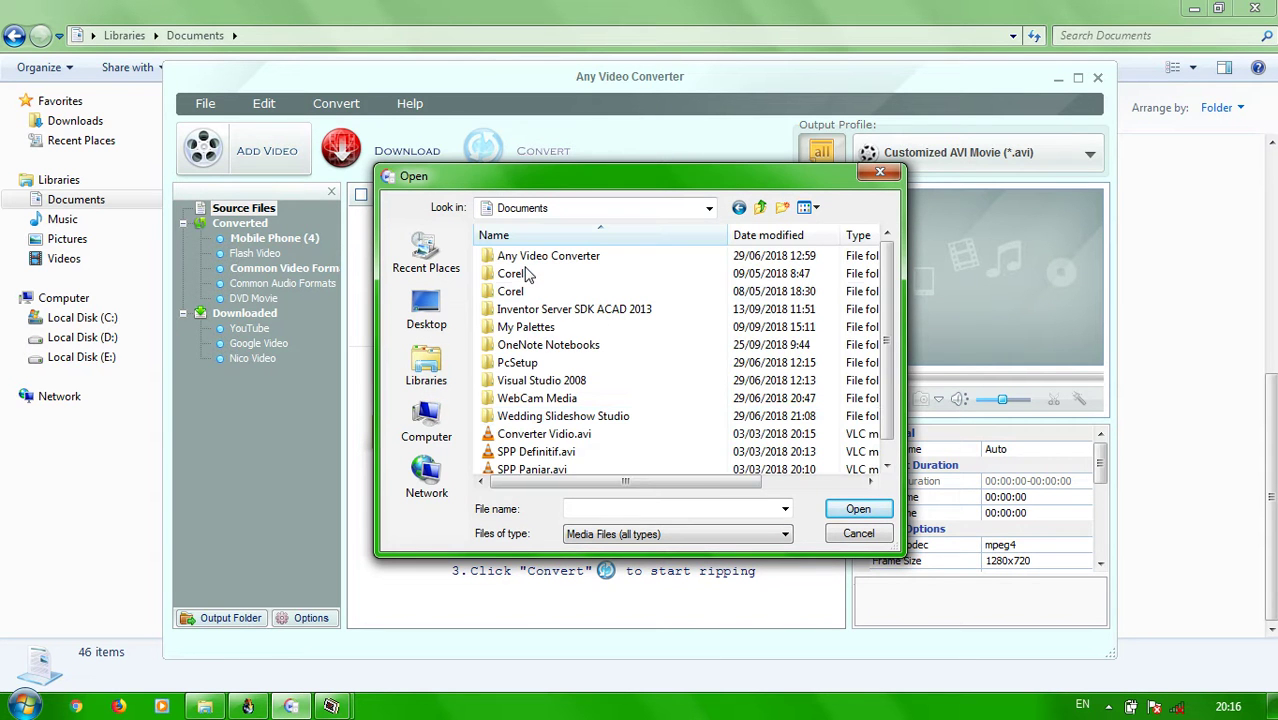
# Add SPP Panjar.avi from the Documents library to the conversion list.
pyautogui.click(605, 456)
pyautogui.click(601, 464)
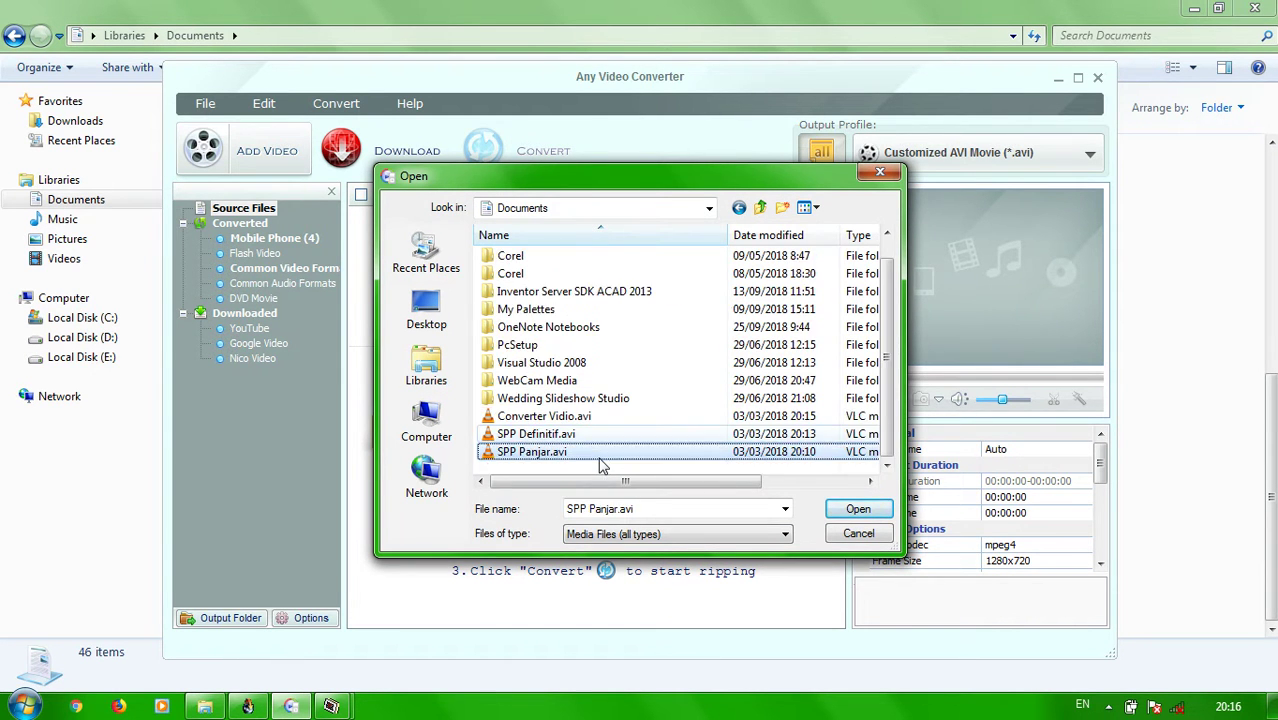
pyautogui.moveTo(625, 482); pyautogui.dragTo(787, 500)
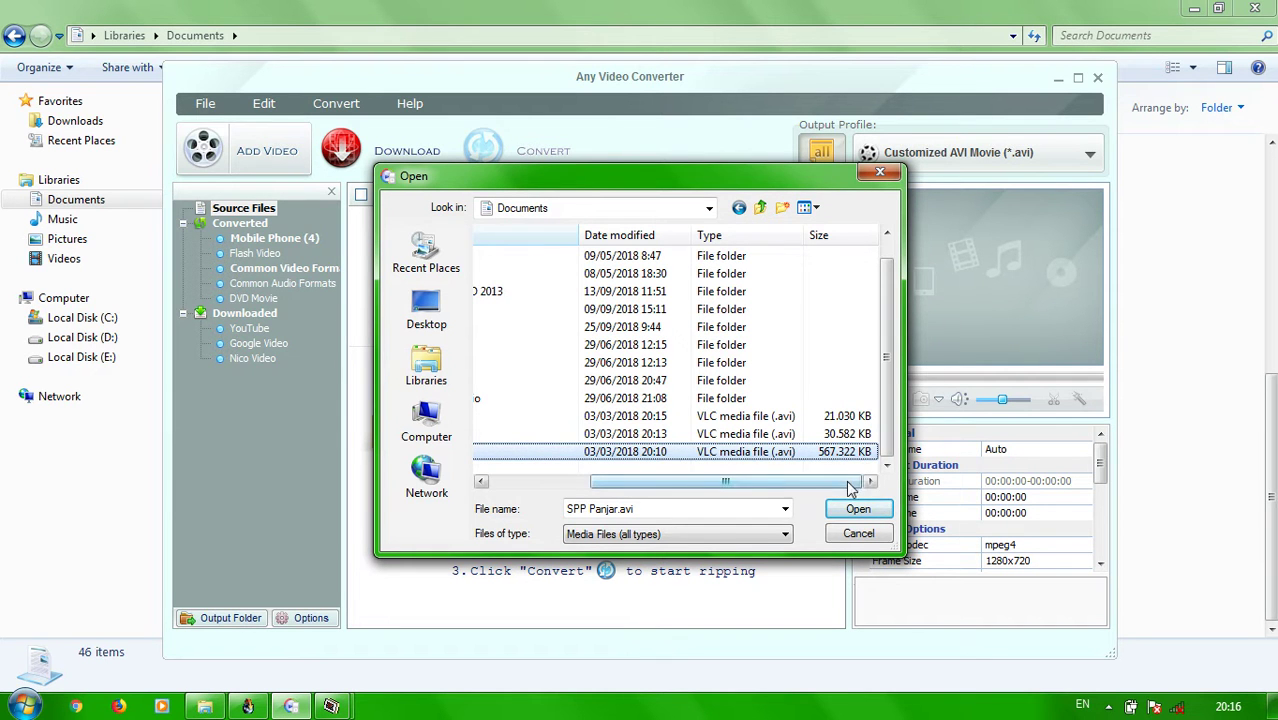
pyautogui.click(858, 510)
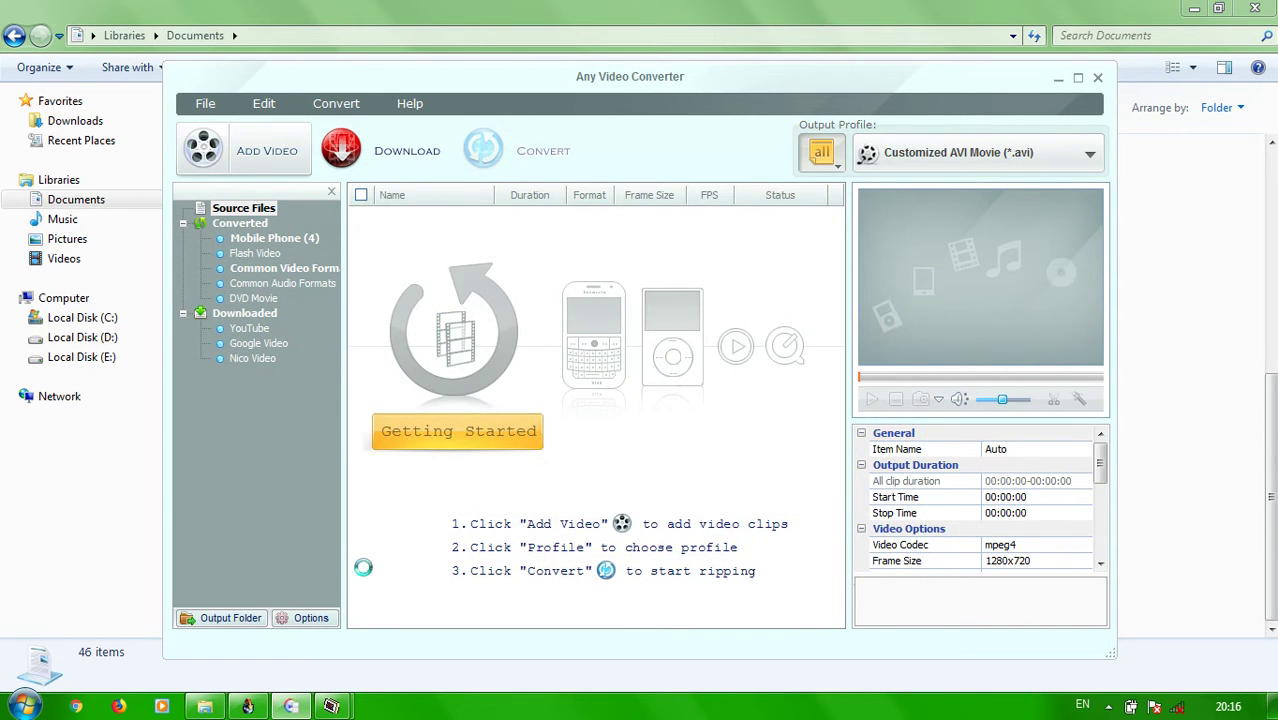
# View the converter's output folder and minimize its window.
pyautogui.click(224, 620)
pyautogui.click(313, 343)
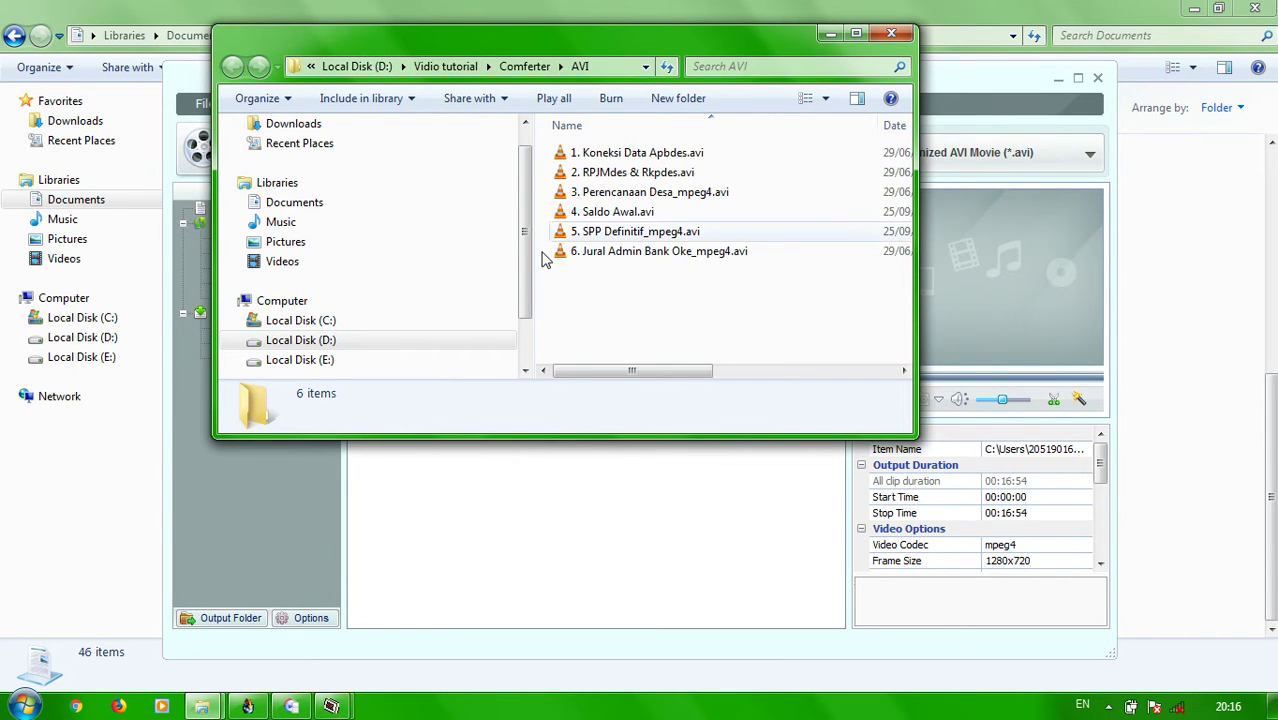
pyautogui.click(829, 33)
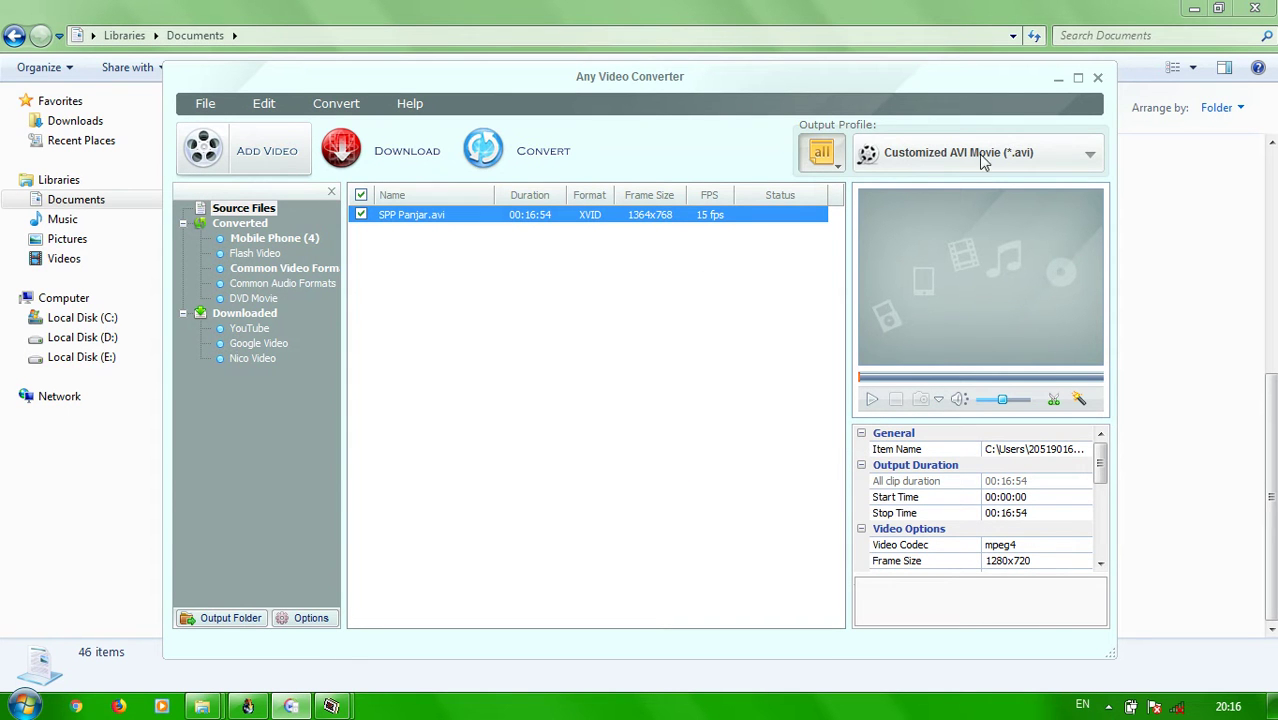
# Set the output profile to MPEG-I Movie (*.mpg).
pyautogui.click(1093, 156)
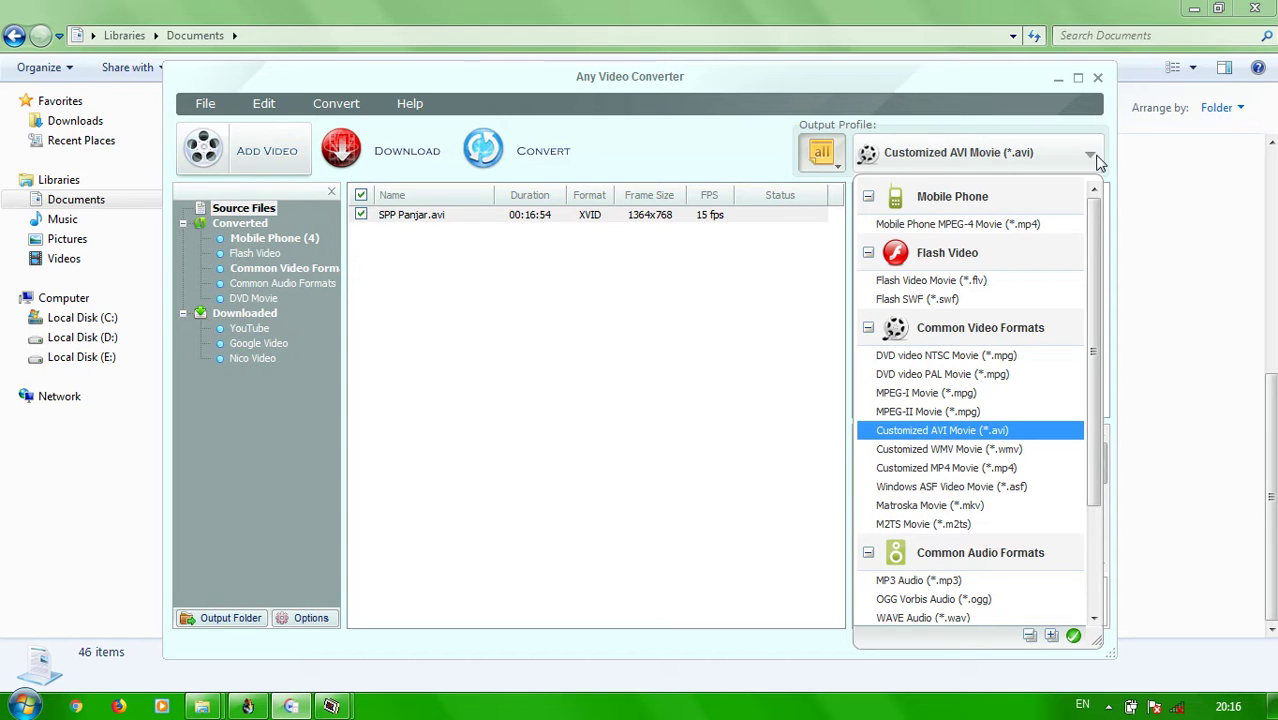
pyautogui.press('Up')
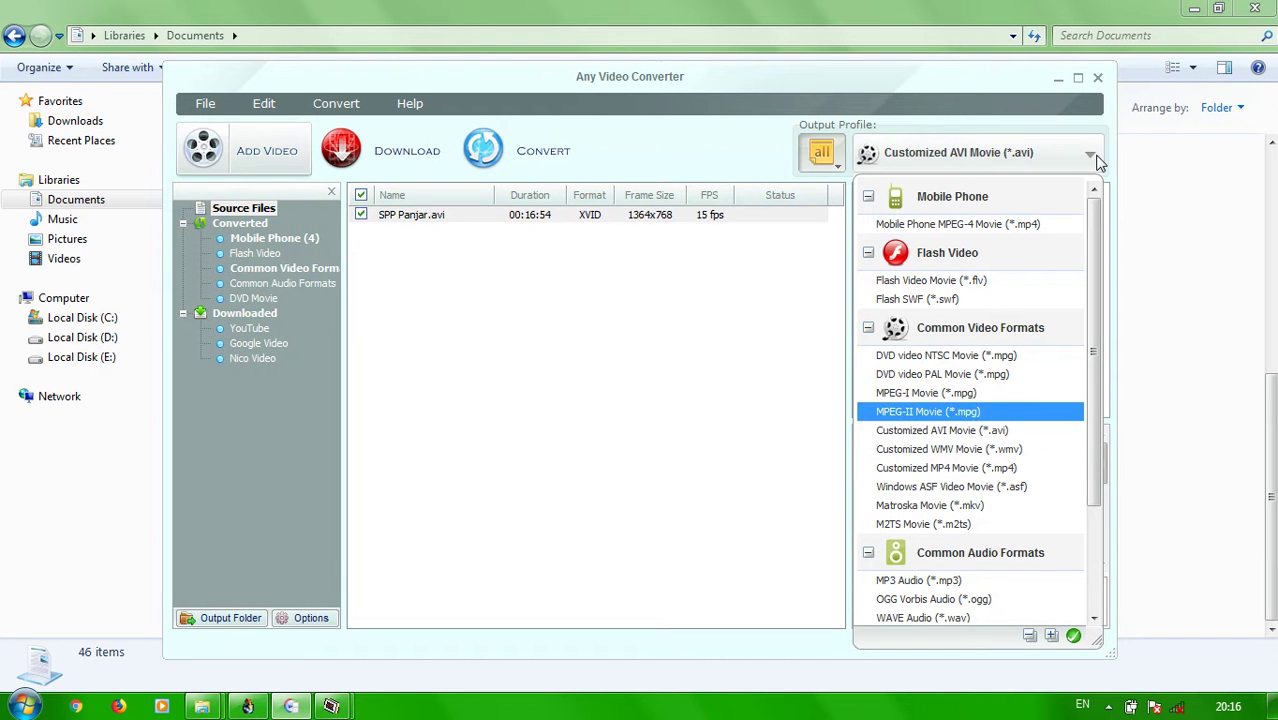
pyautogui.press('Up')
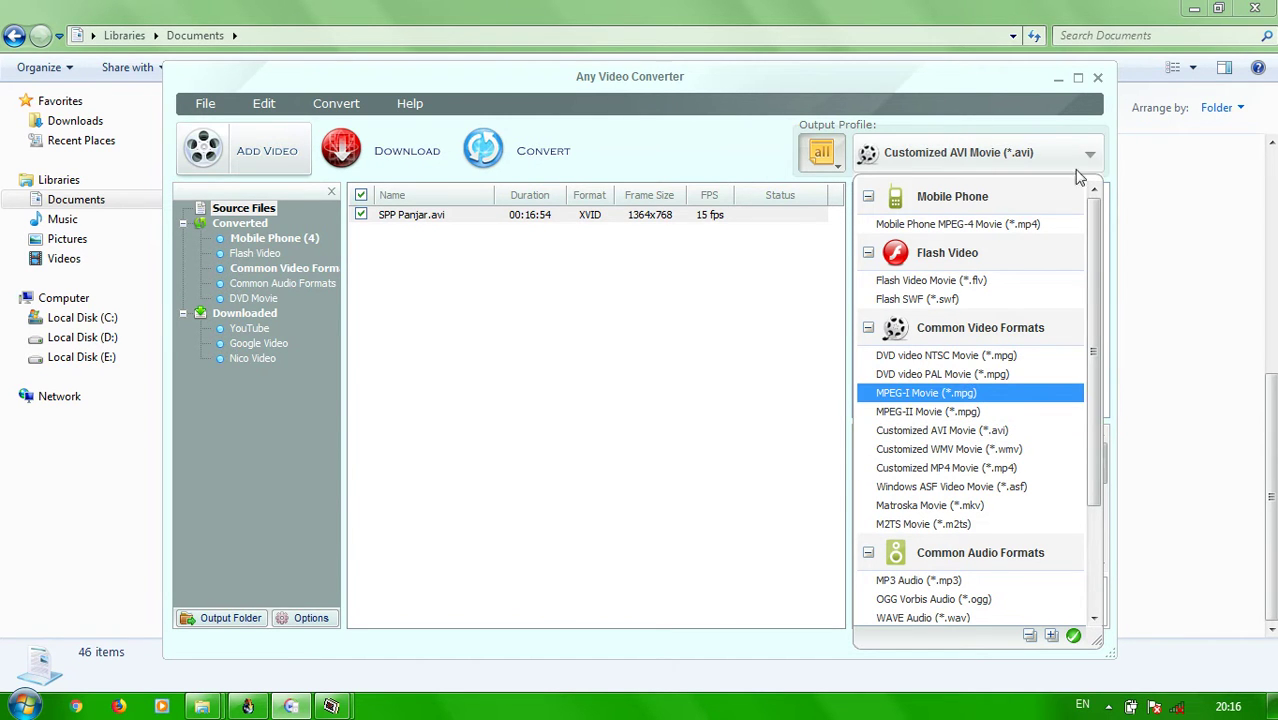
pyautogui.click(981, 398)
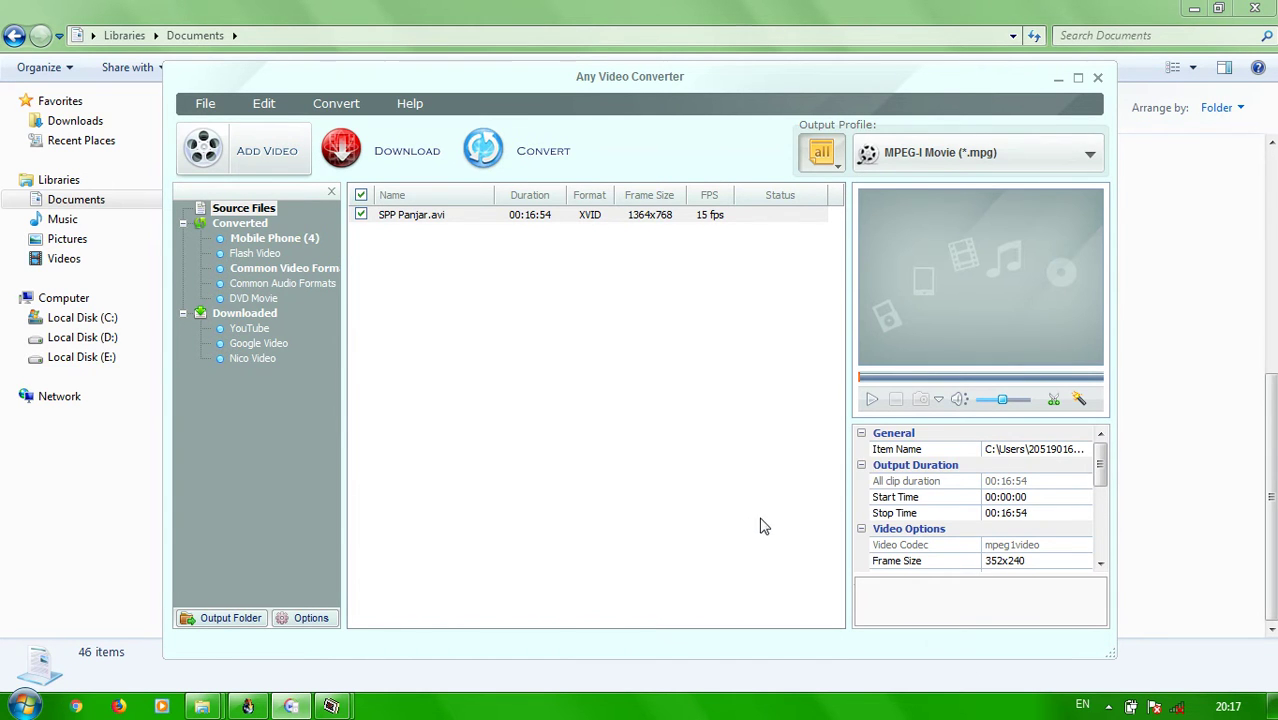
# Trim the SPP Panjar.avi clip with a start time of 00:00:03 and a stop time of 00:16:50.
pyautogui.click(1020, 497)
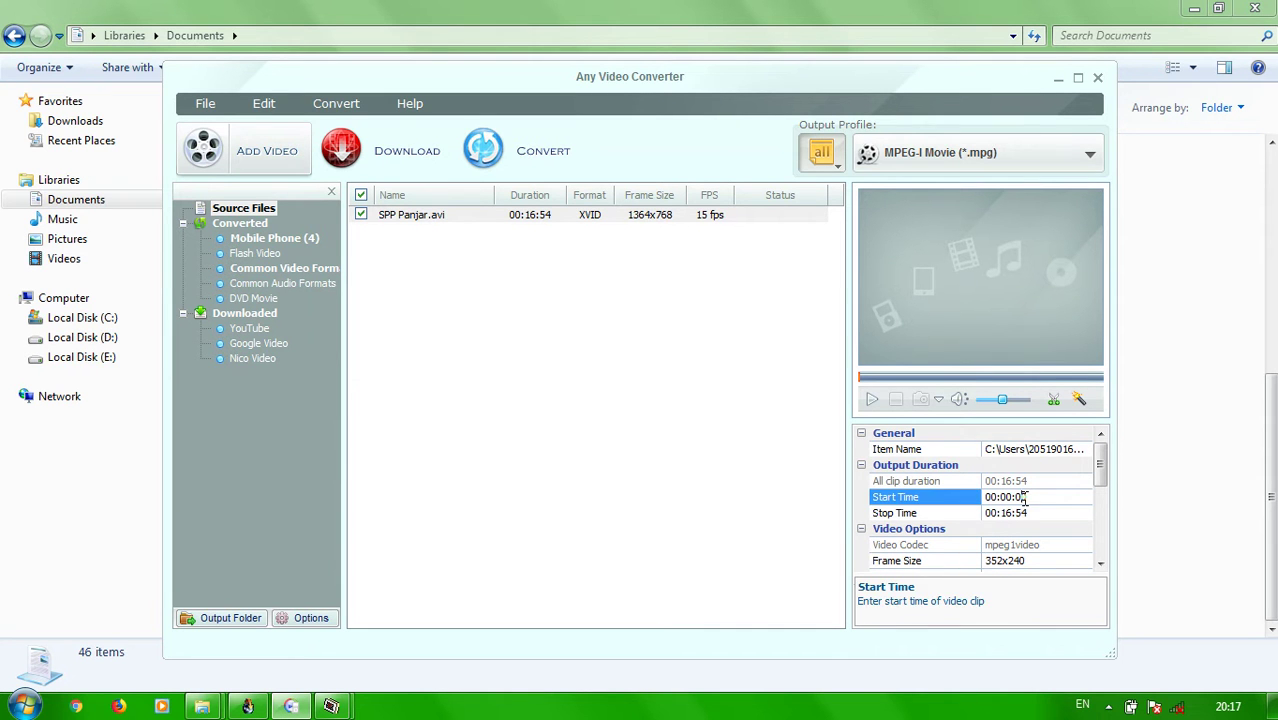
pyautogui.doubleClick(1019, 497)
pyautogui.click(1022, 513)
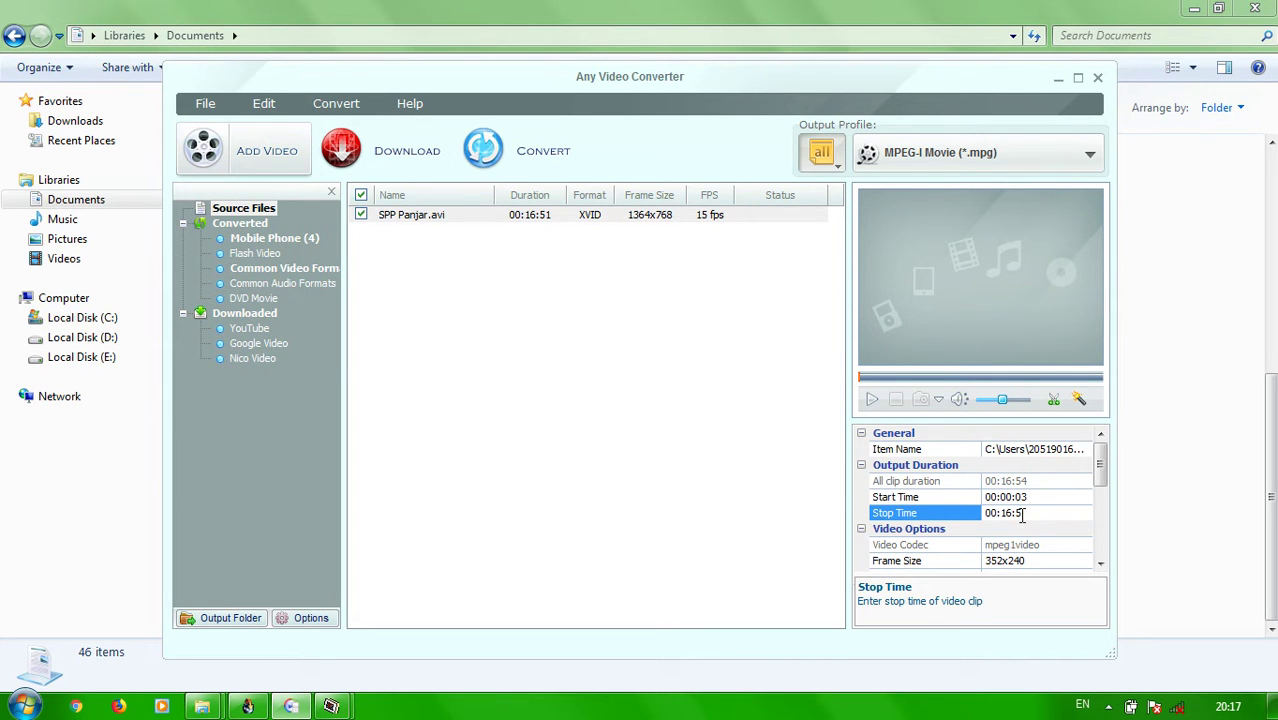
pyautogui.click(1054, 560)
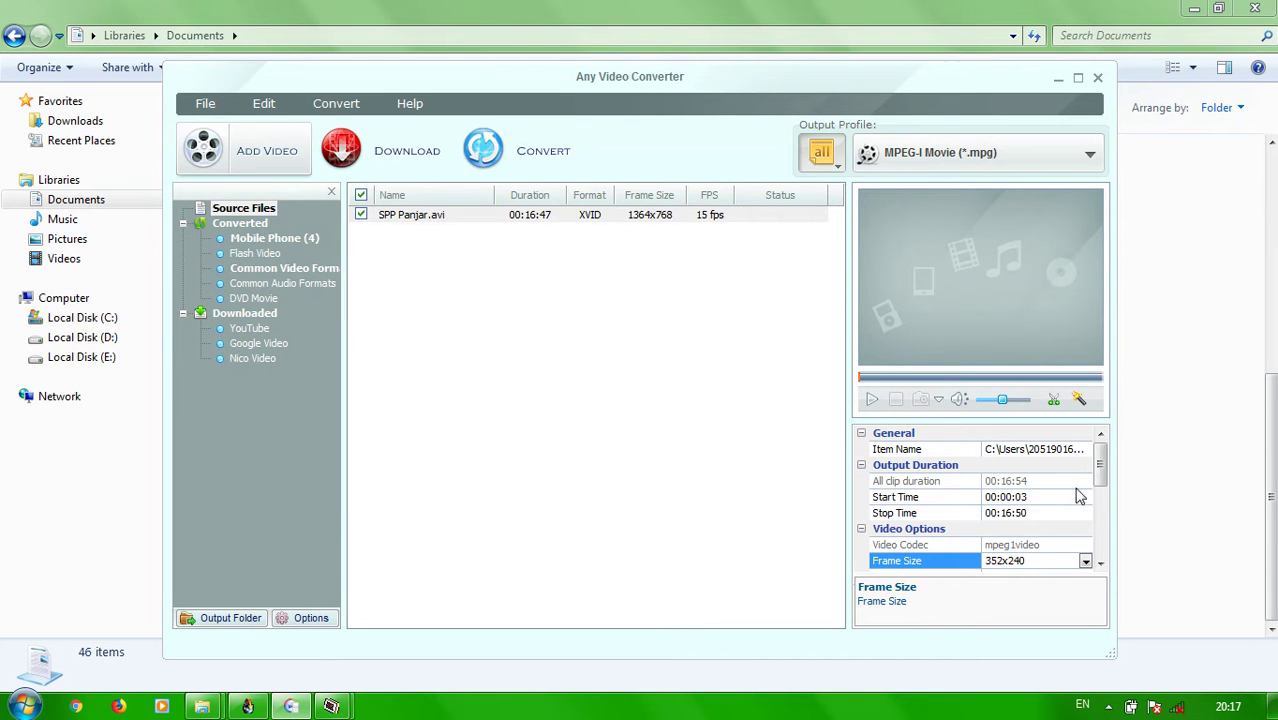
# Examine the clip's item name, total duration and the frame sizes offered by the MPEG-I profile.
pyautogui.click(1058, 455)
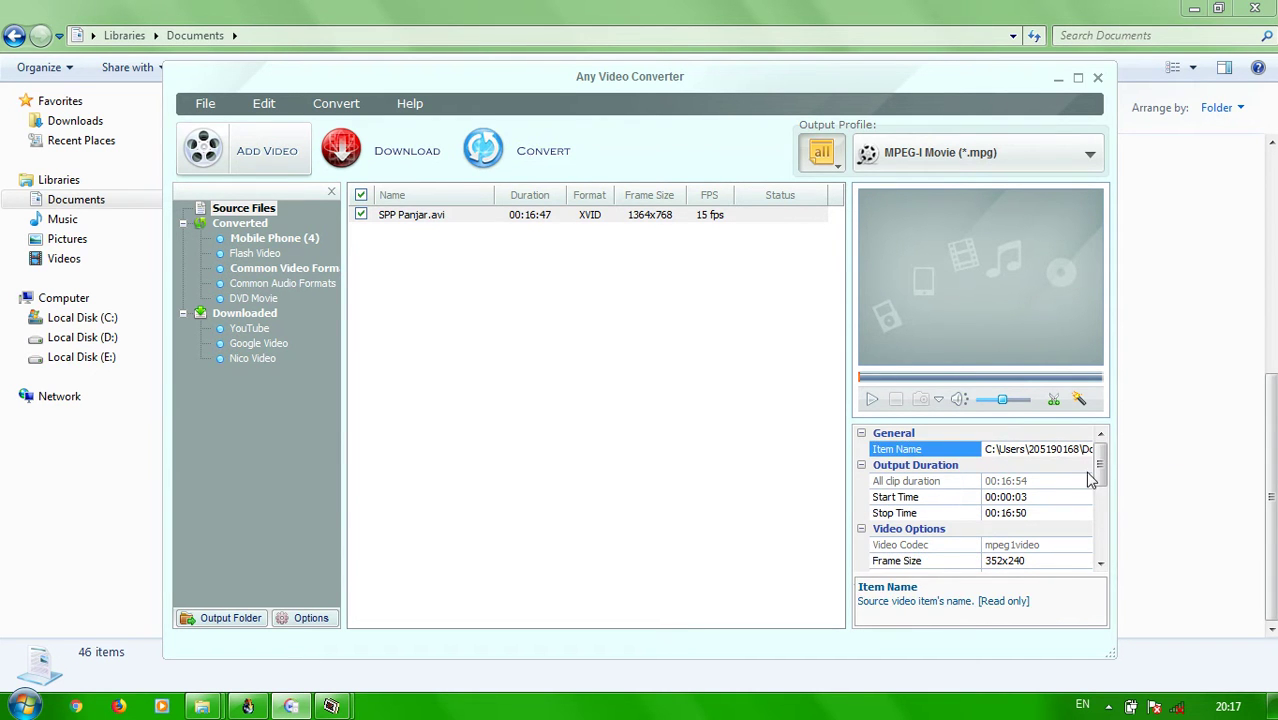
pyautogui.click(1091, 479)
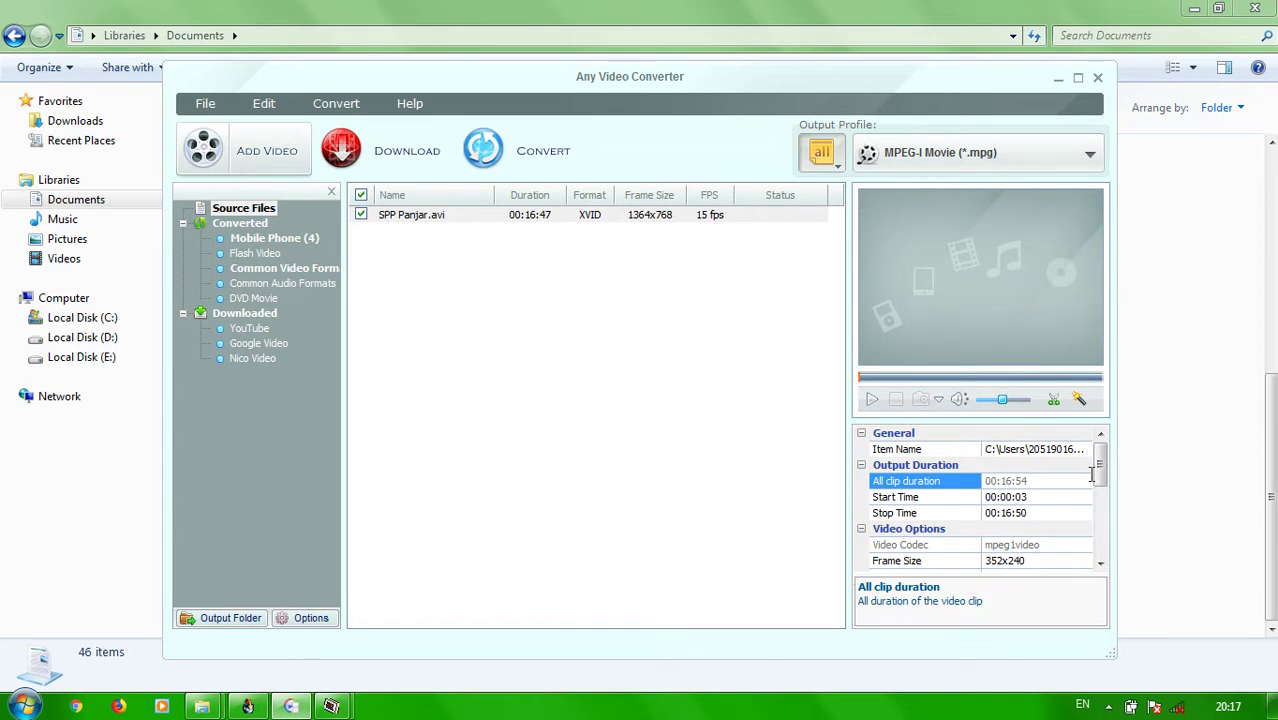
pyautogui.click(1054, 561)
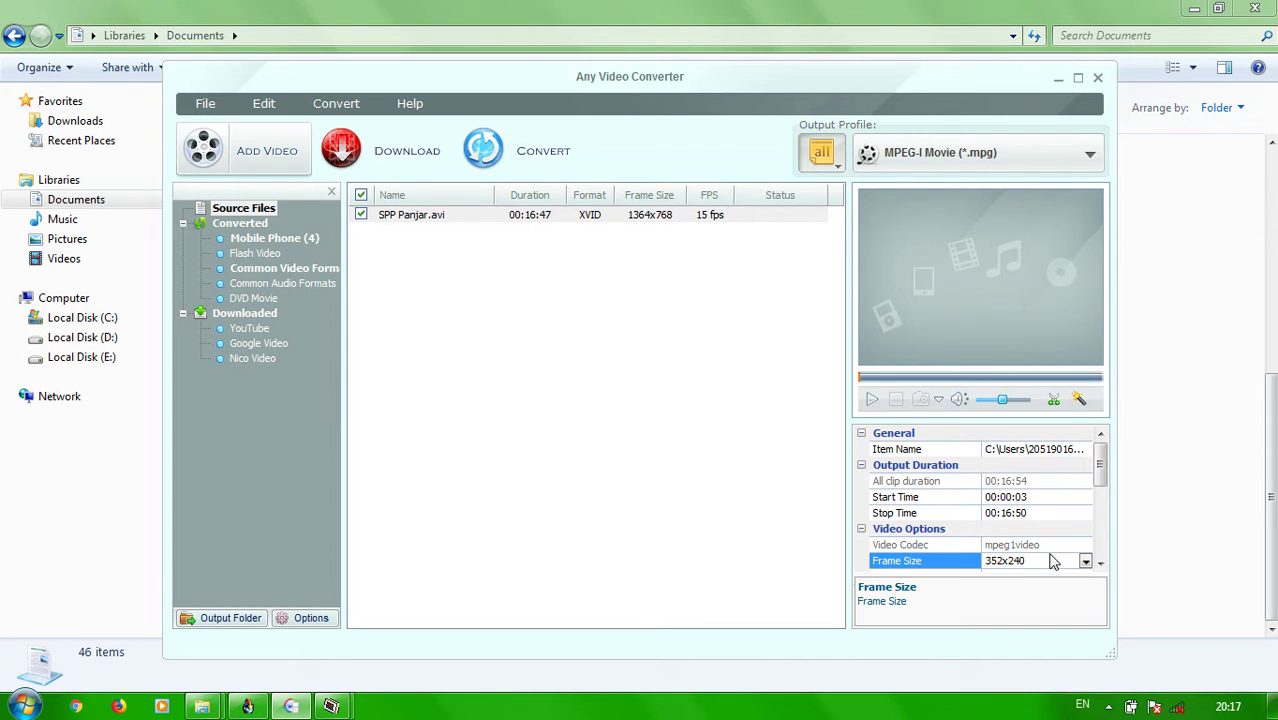
pyautogui.click(1085, 561)
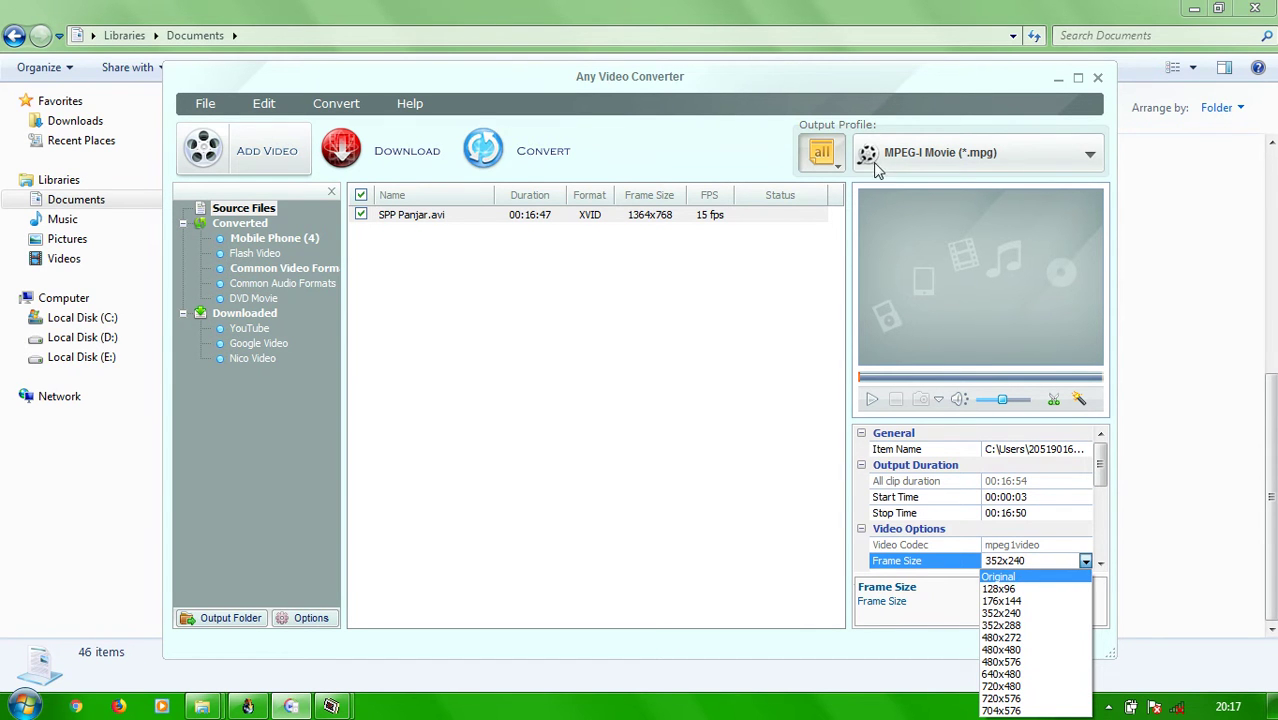
# Set the output profile to Customized AVI Movie (*.avi).
pyautogui.click(1091, 159)
pyautogui.click(1091, 160)
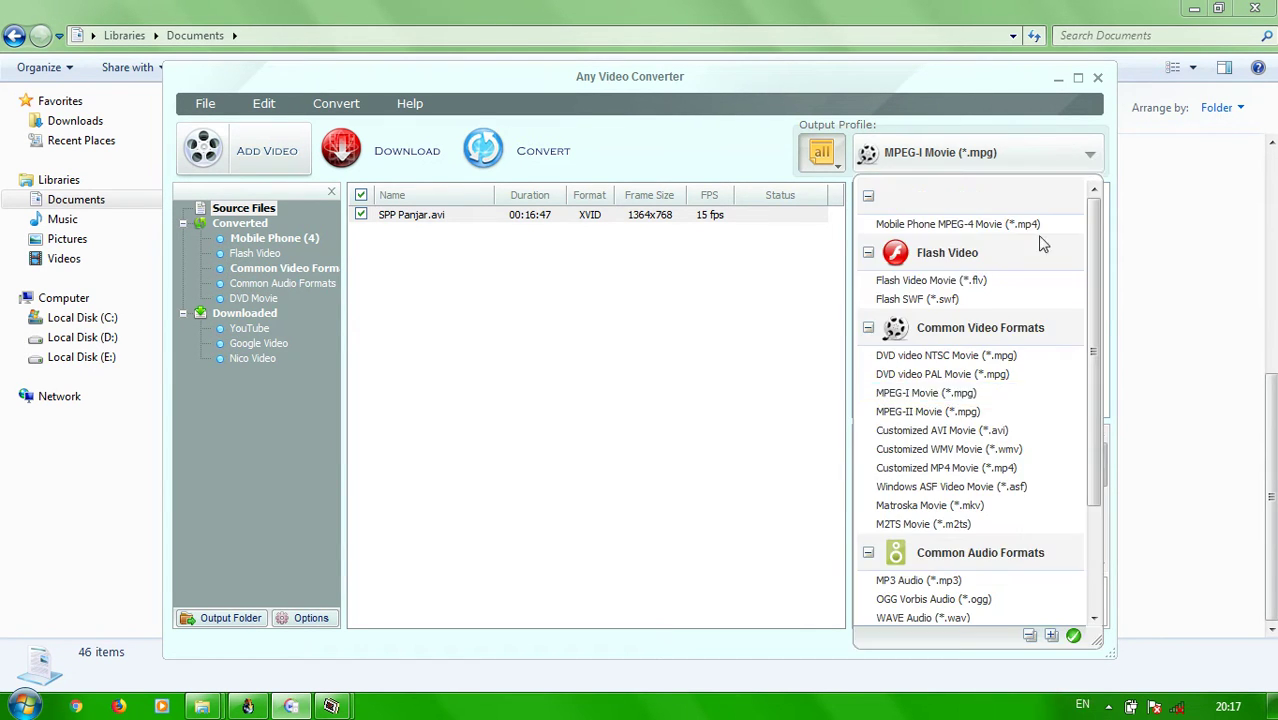
pyautogui.click(960, 430)
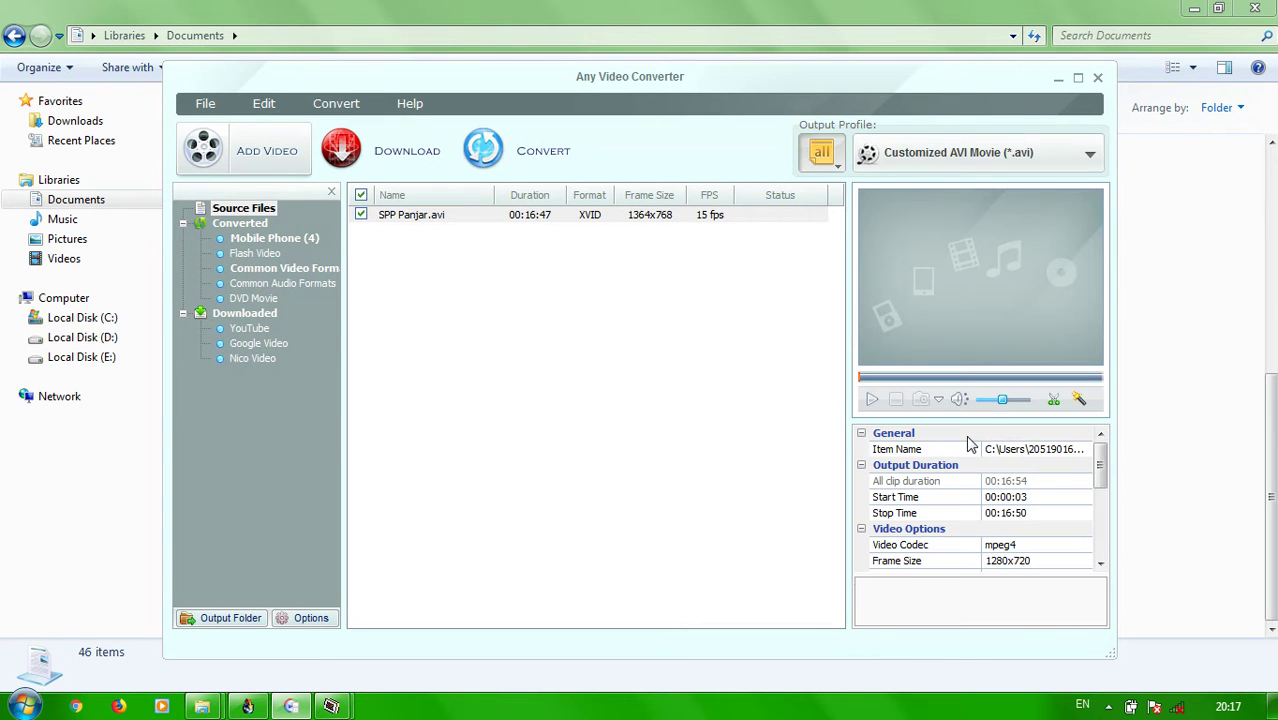
# Choose 1280x720 as the frame size in the video options.
pyautogui.click(1020, 550)
pyautogui.click(1076, 561)
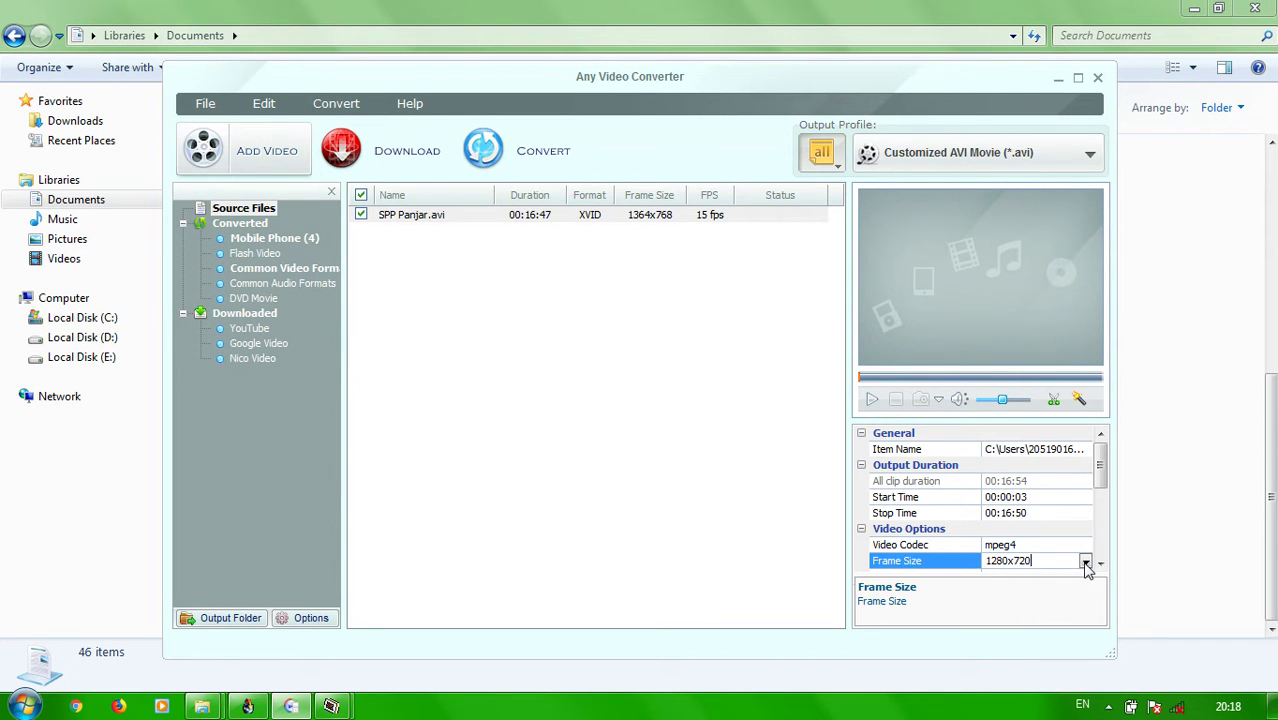
pyautogui.click(1086, 564)
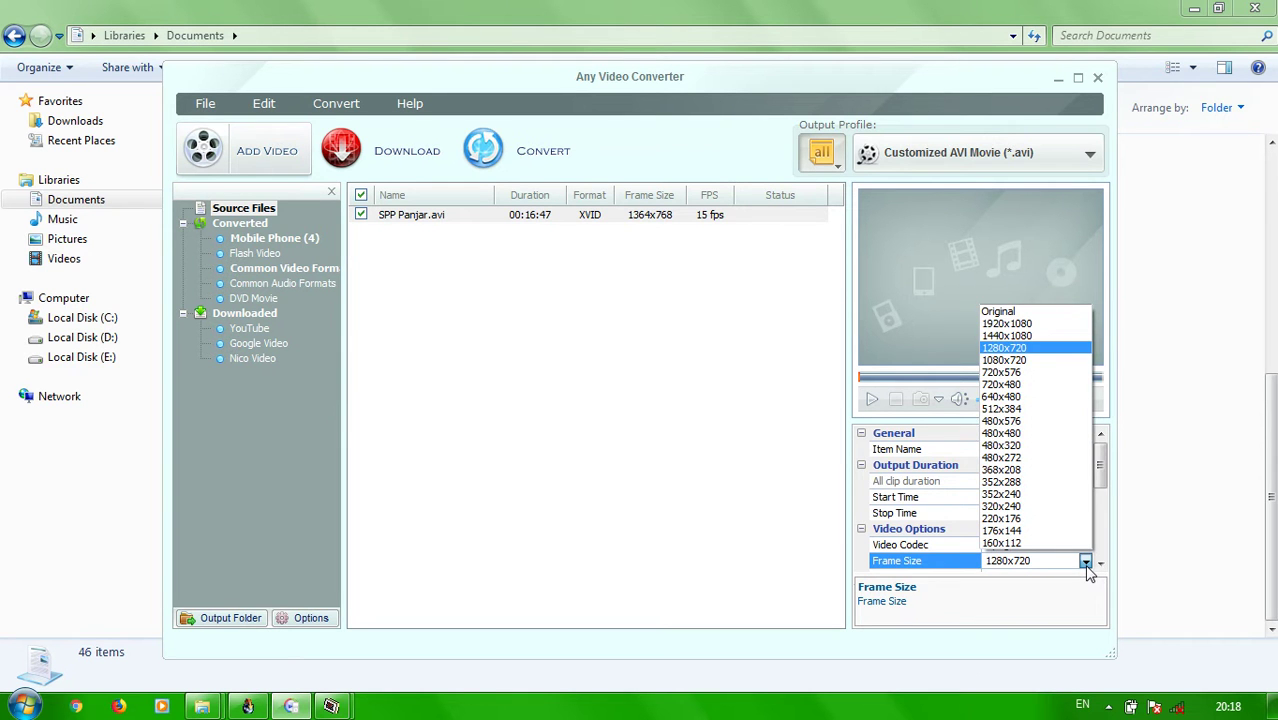
pyautogui.click(1030, 347)
pyautogui.moveTo(1100, 478); pyautogui.dragTo(1097, 334)
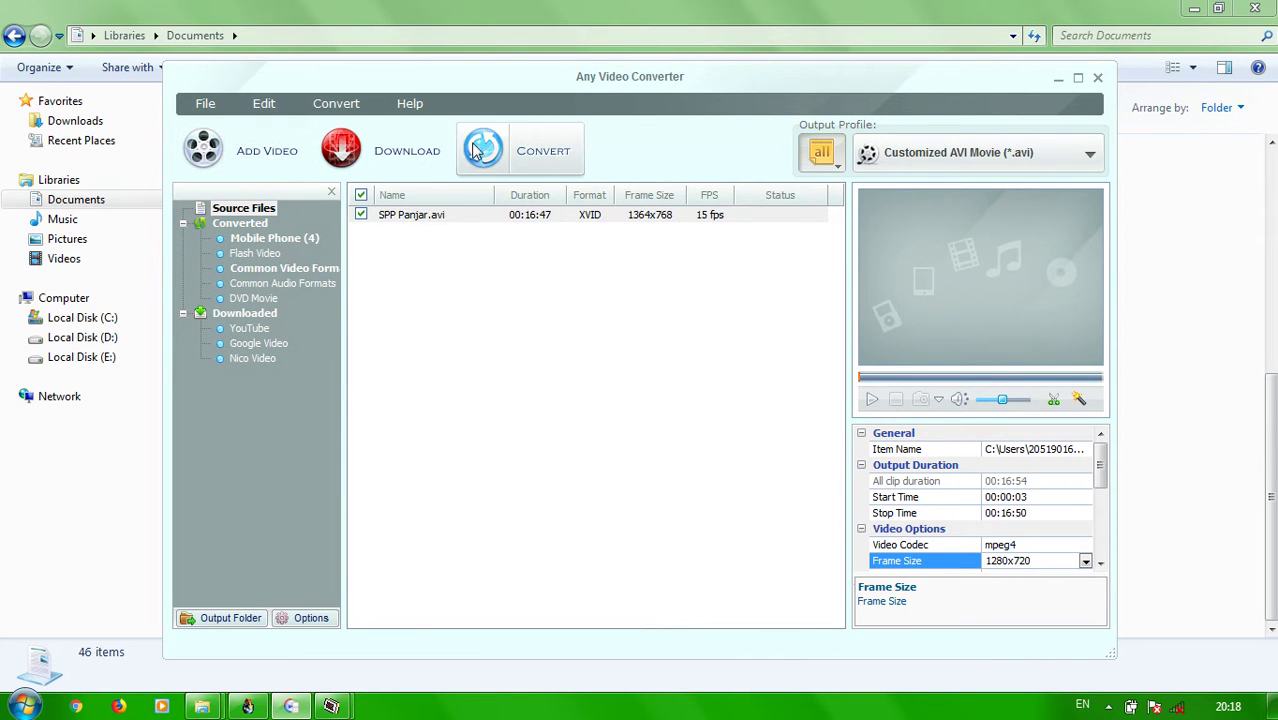
# Check the output folder, minimize its window and start converting SPP Panjar.avi.
pyautogui.click(218, 618)
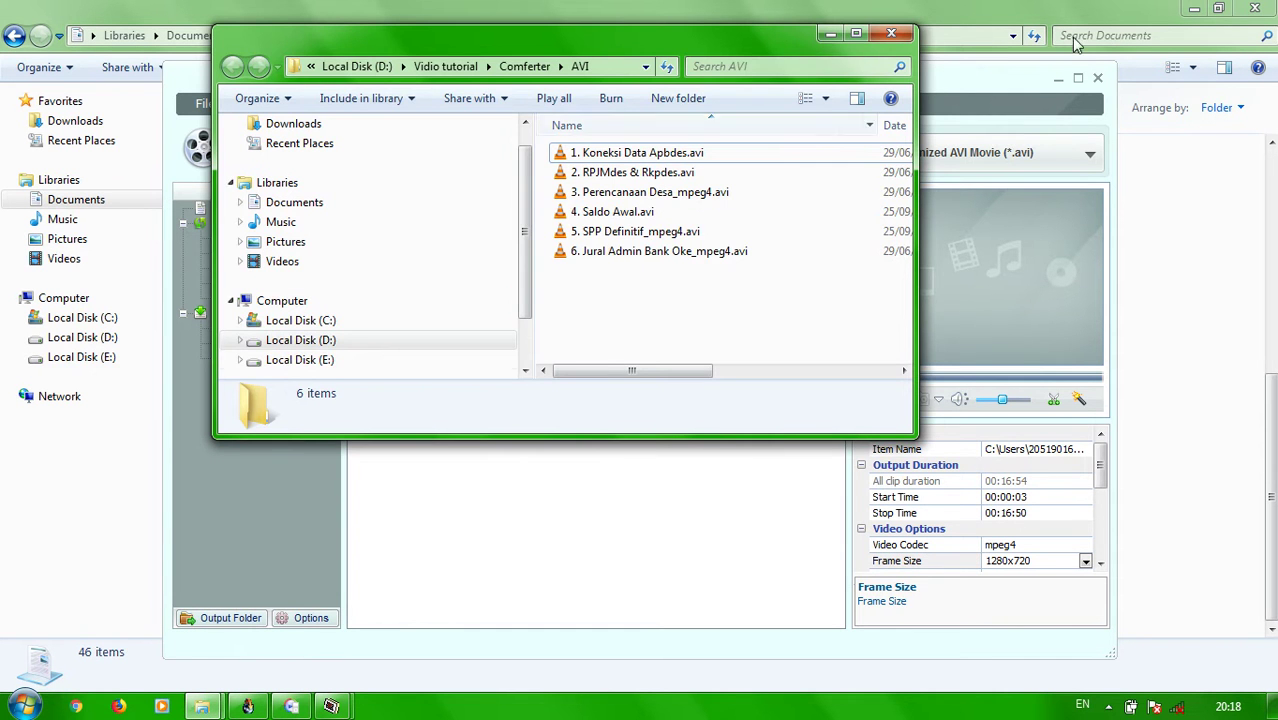
pyautogui.click(830, 34)
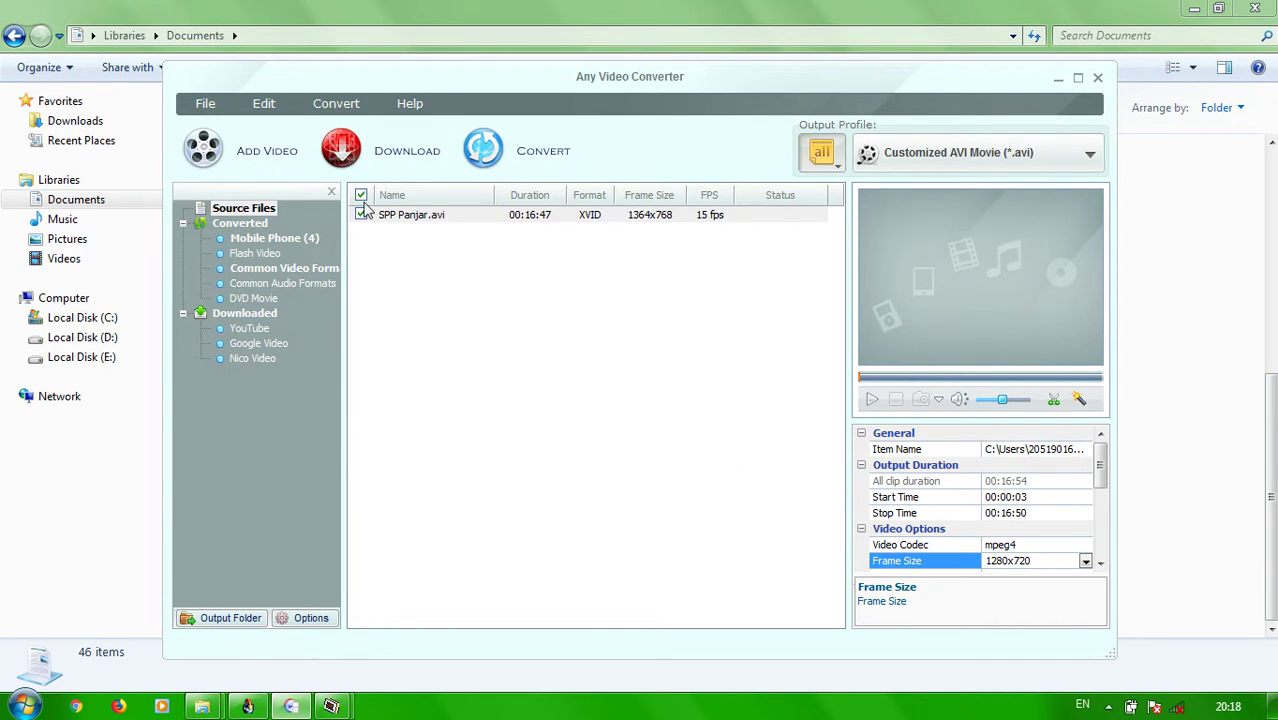
pyautogui.click(484, 150)
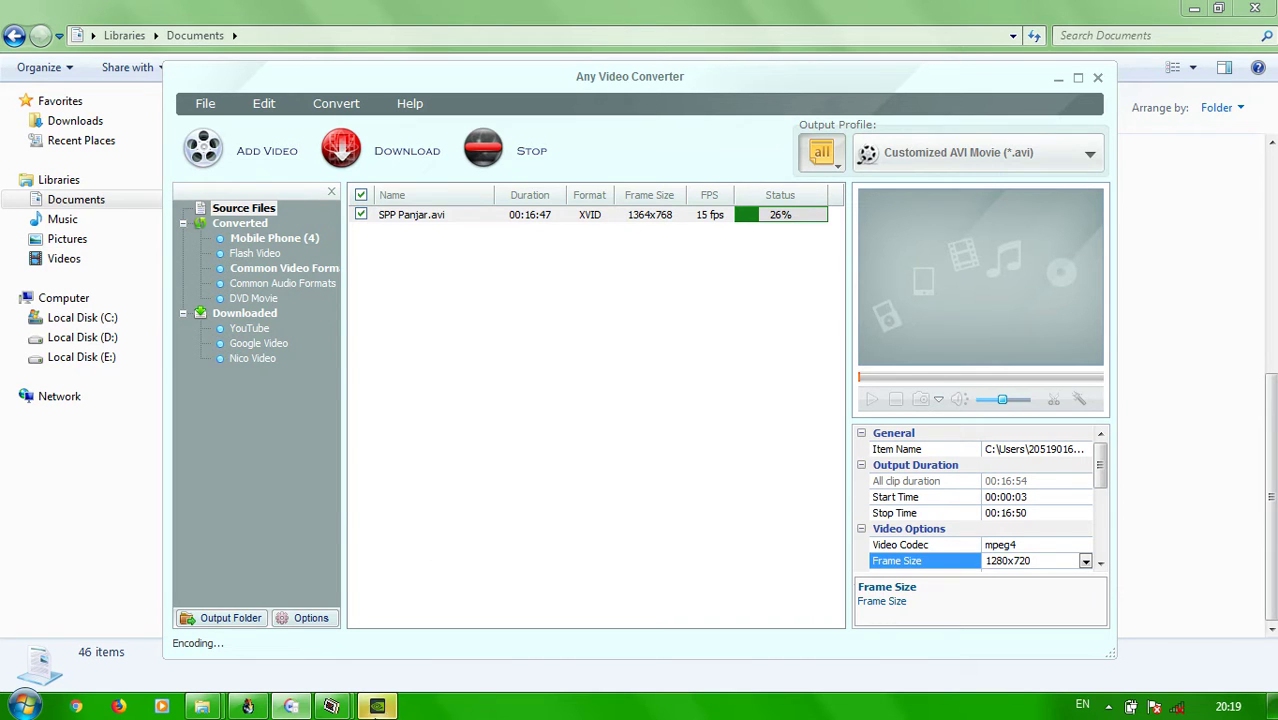
pyautogui.click(760, 272)
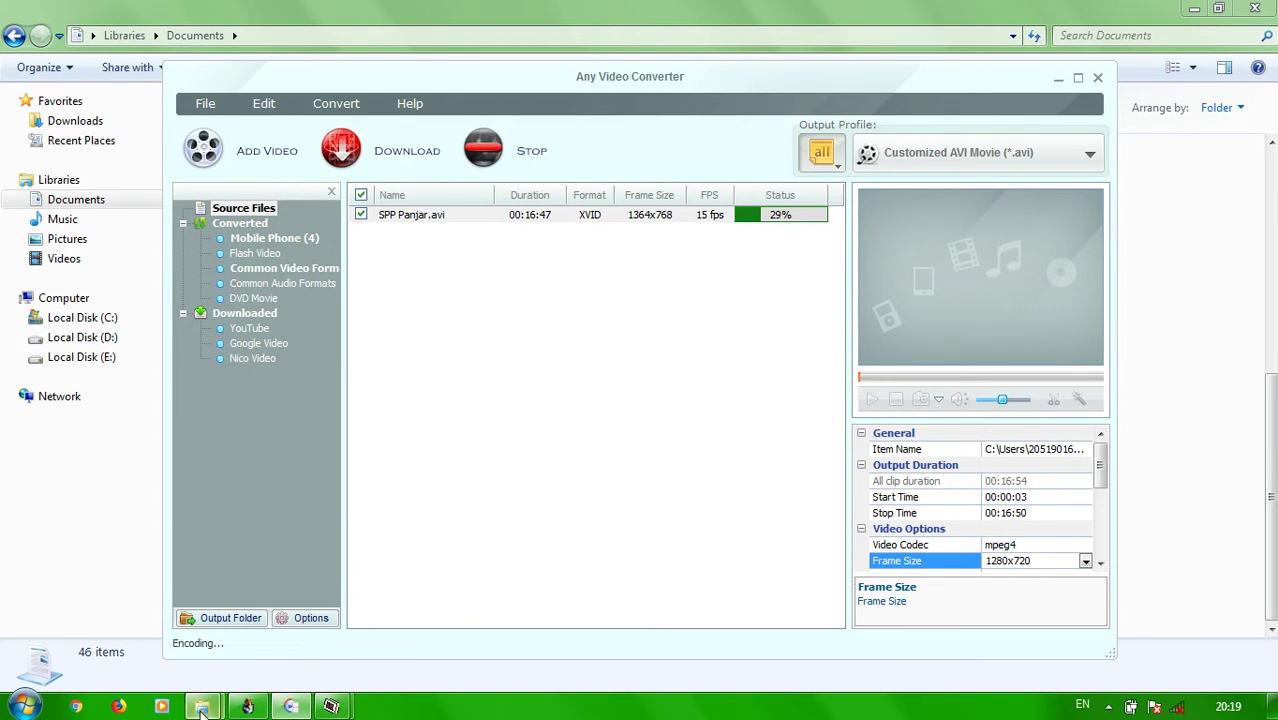
pyautogui.moveTo(202, 708)
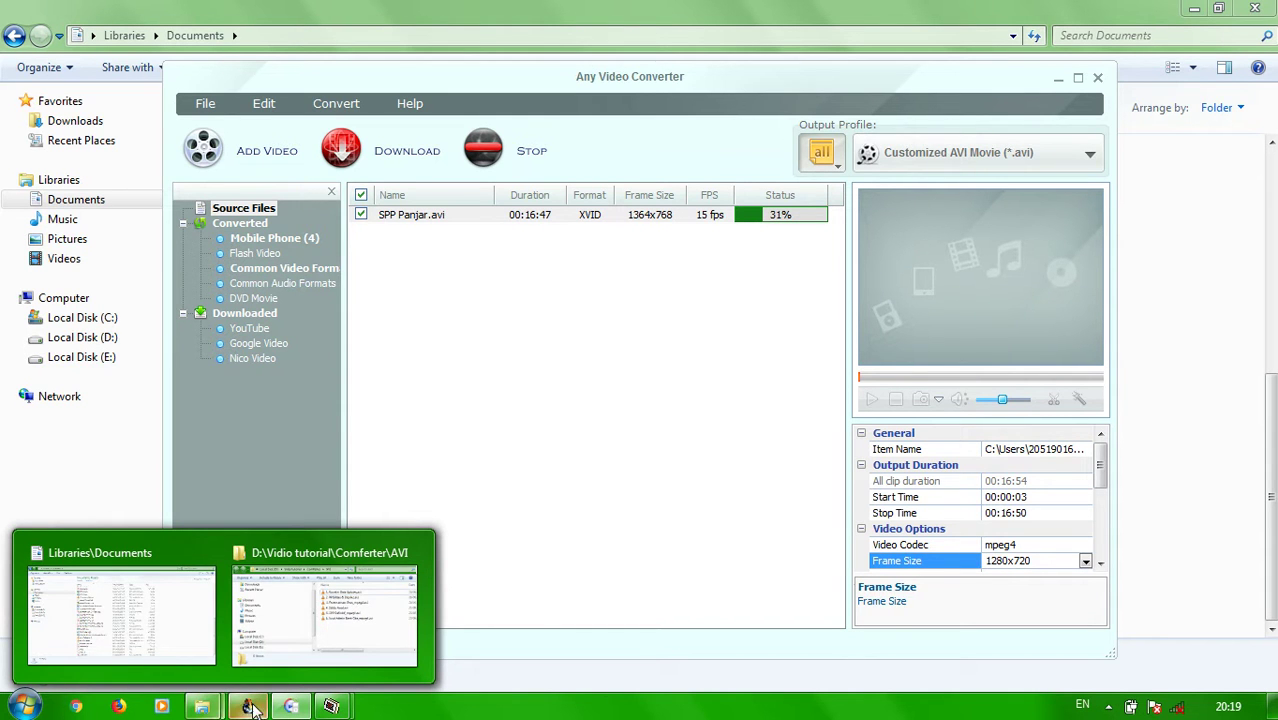
pyautogui.moveTo(295, 704)
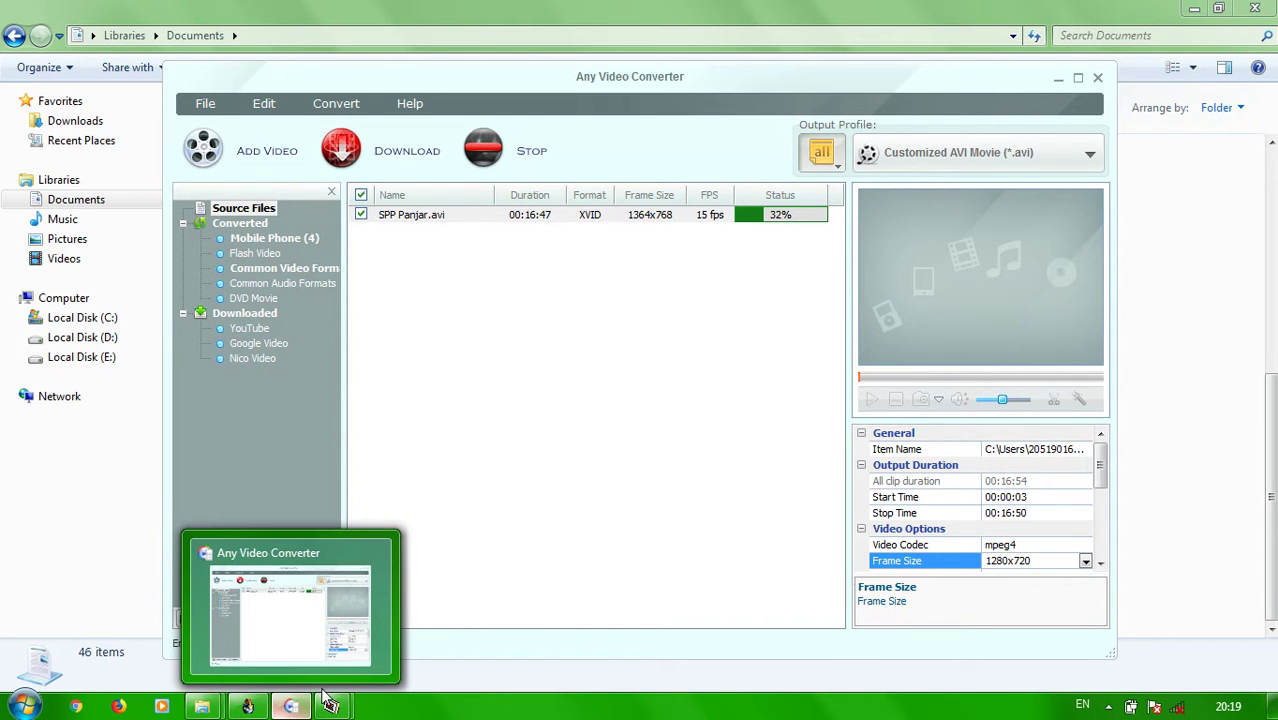
pyautogui.moveTo(335, 698)
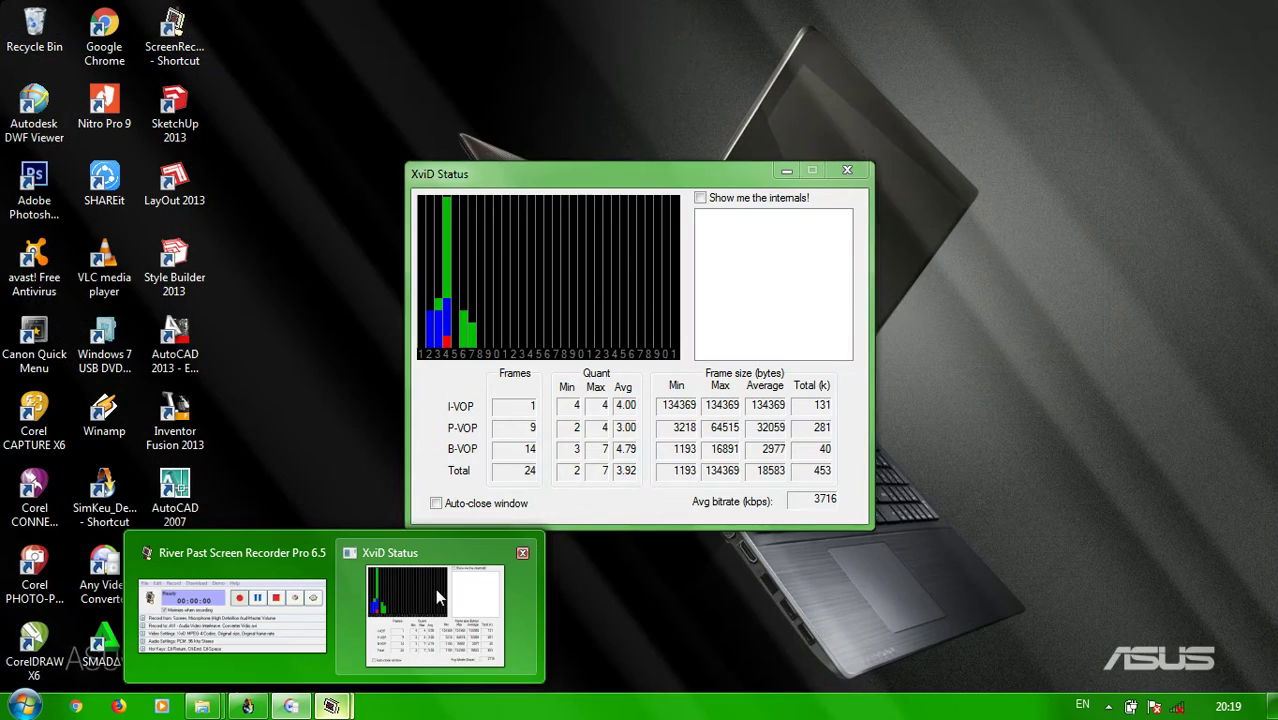
pyautogui.moveTo(250, 640)
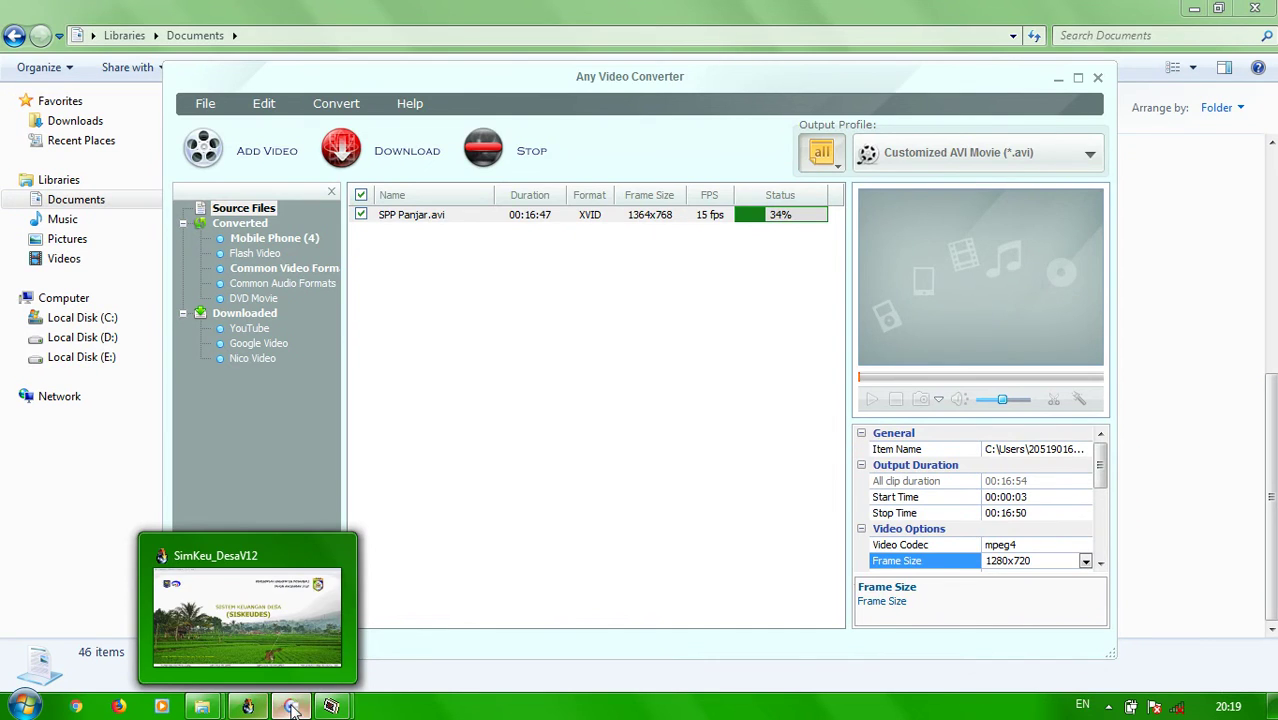
pyautogui.click(291, 706)
pyautogui.click(291, 706)
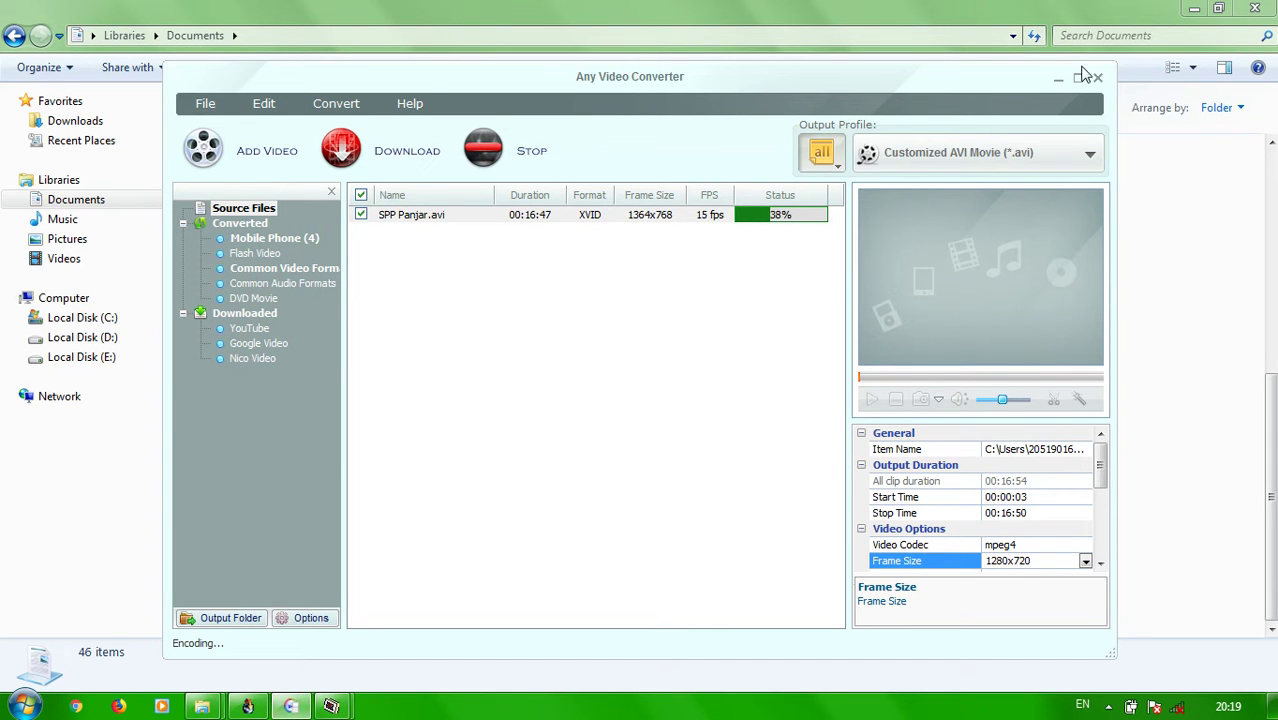
# Maximize the converter window and review the full list of video and audio options for SPP Panjar.avi.
pyautogui.click(1080, 80)
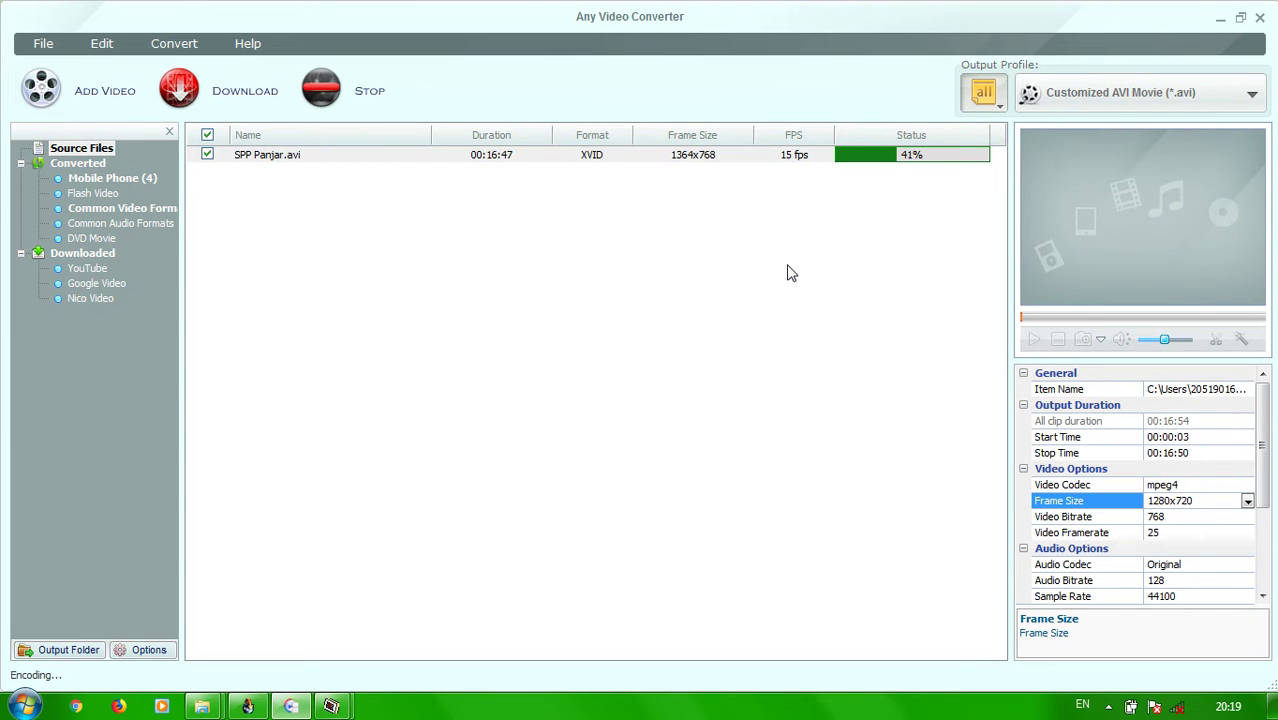
pyautogui.moveTo(1258, 405)
pyautogui.mouseDown()
pyautogui.moveTo(1270, 533)
pyautogui.moveTo(1262, 400)
pyautogui.mouseUp()
pyautogui.moveTo(1264, 445); pyautogui.dragTo(1264, 527)
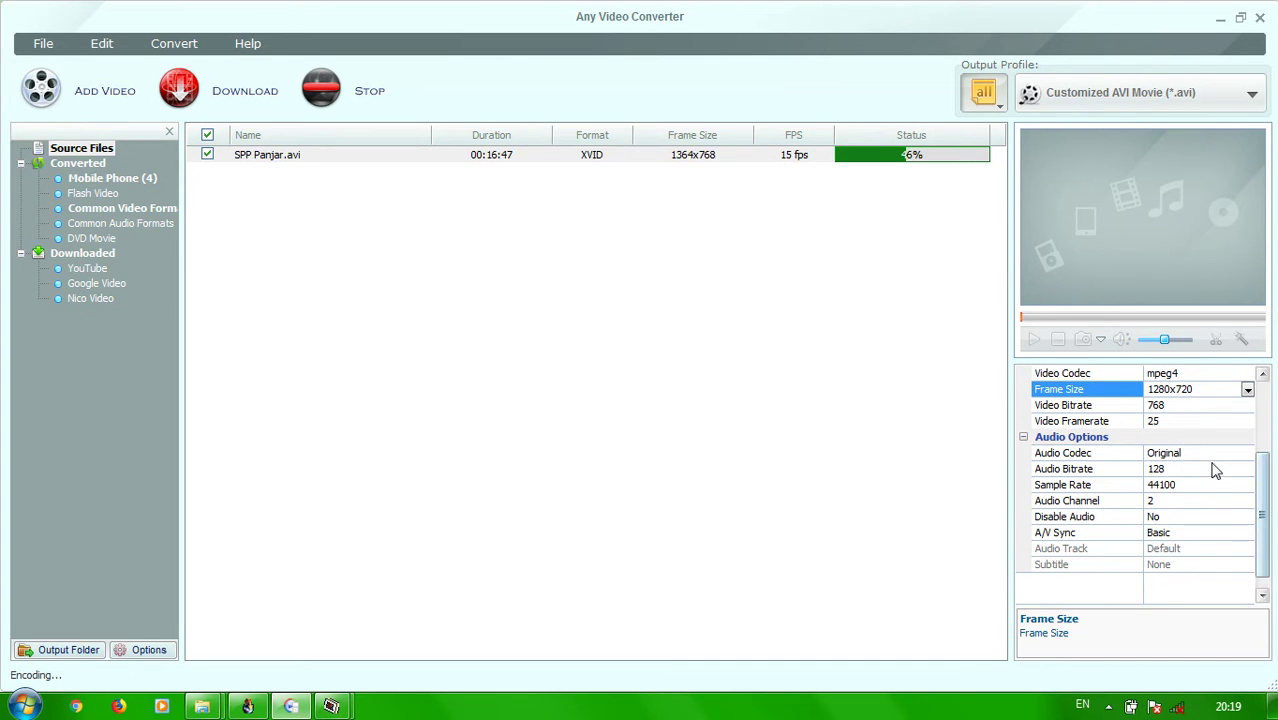
pyautogui.moveTo(1266, 514); pyautogui.dragTo(1270, 440)
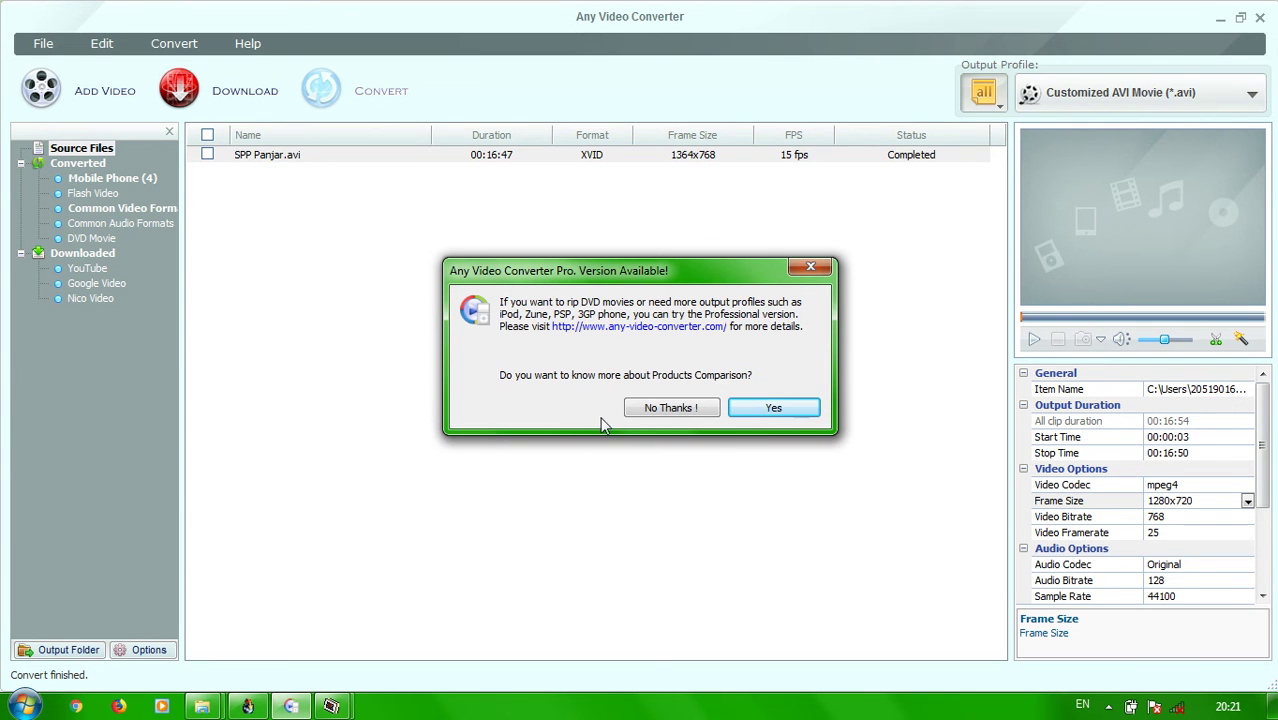
# Accept the Products Comparison offer and check the size and length of SPP Panjar_mpeg4.avi in the AVI output folder.
pyautogui.click(756, 408)
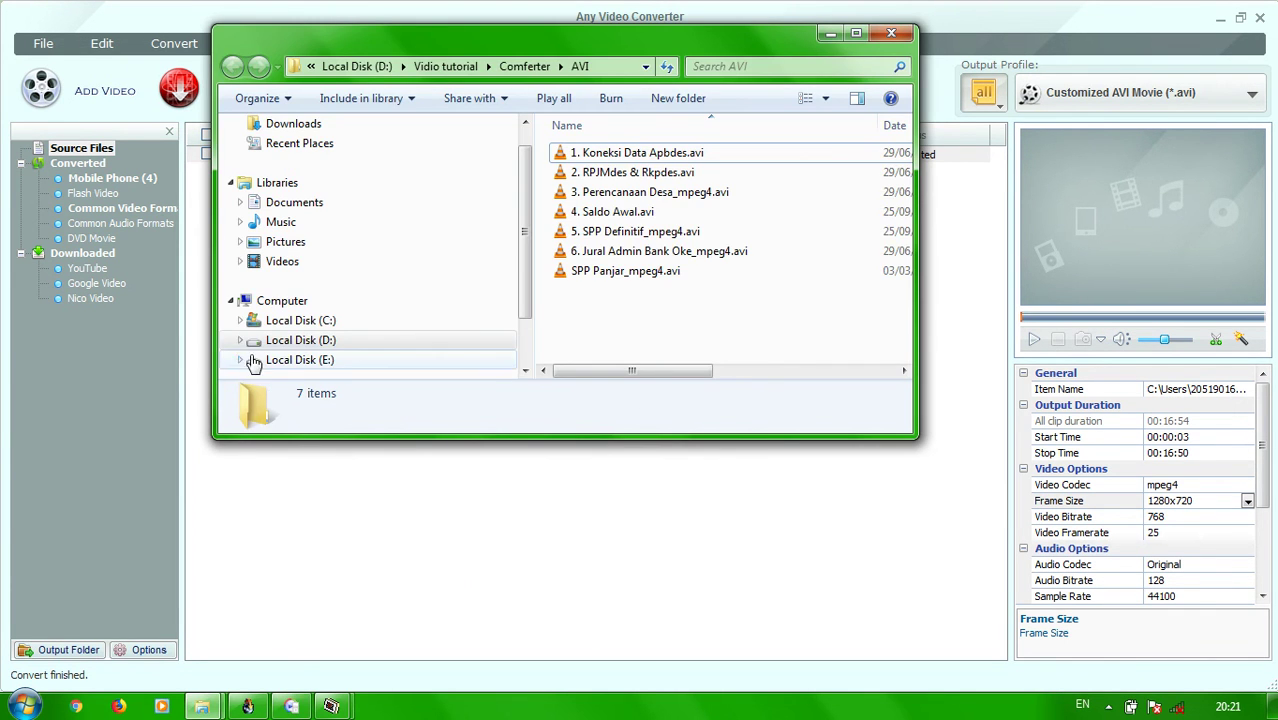
pyautogui.click(622, 272)
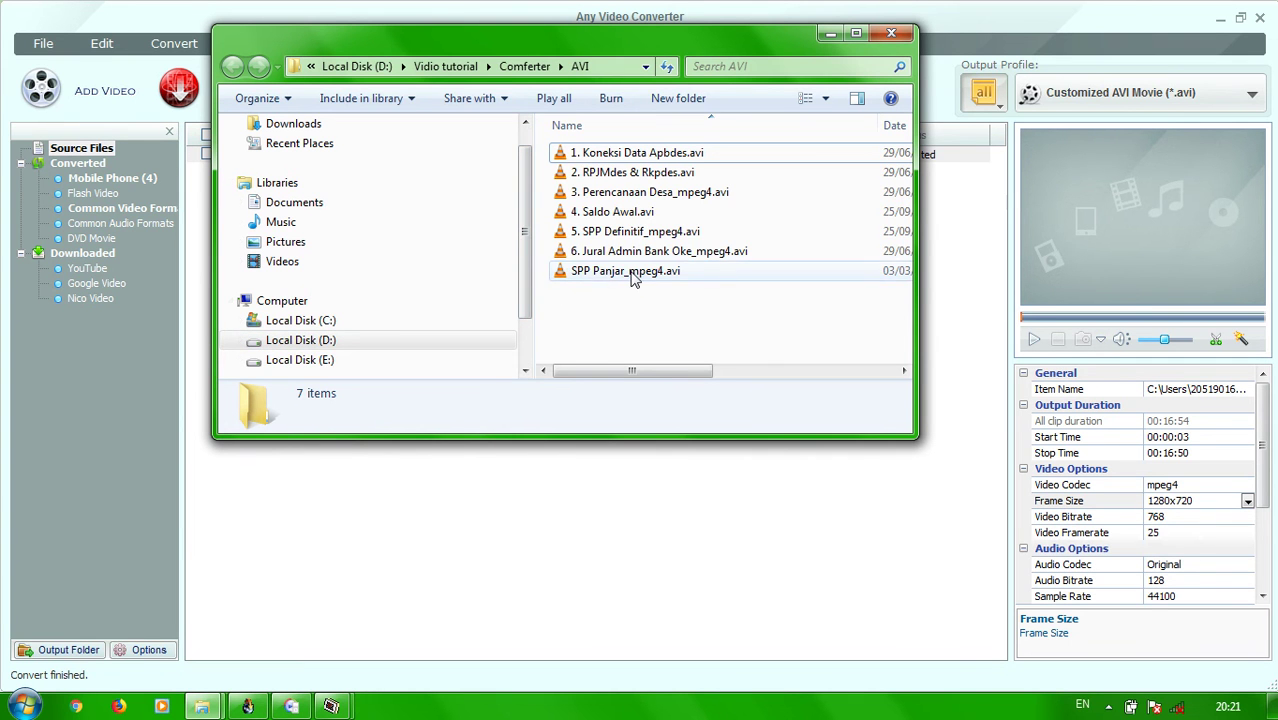
pyautogui.moveTo(599, 371); pyautogui.dragTo(757, 376)
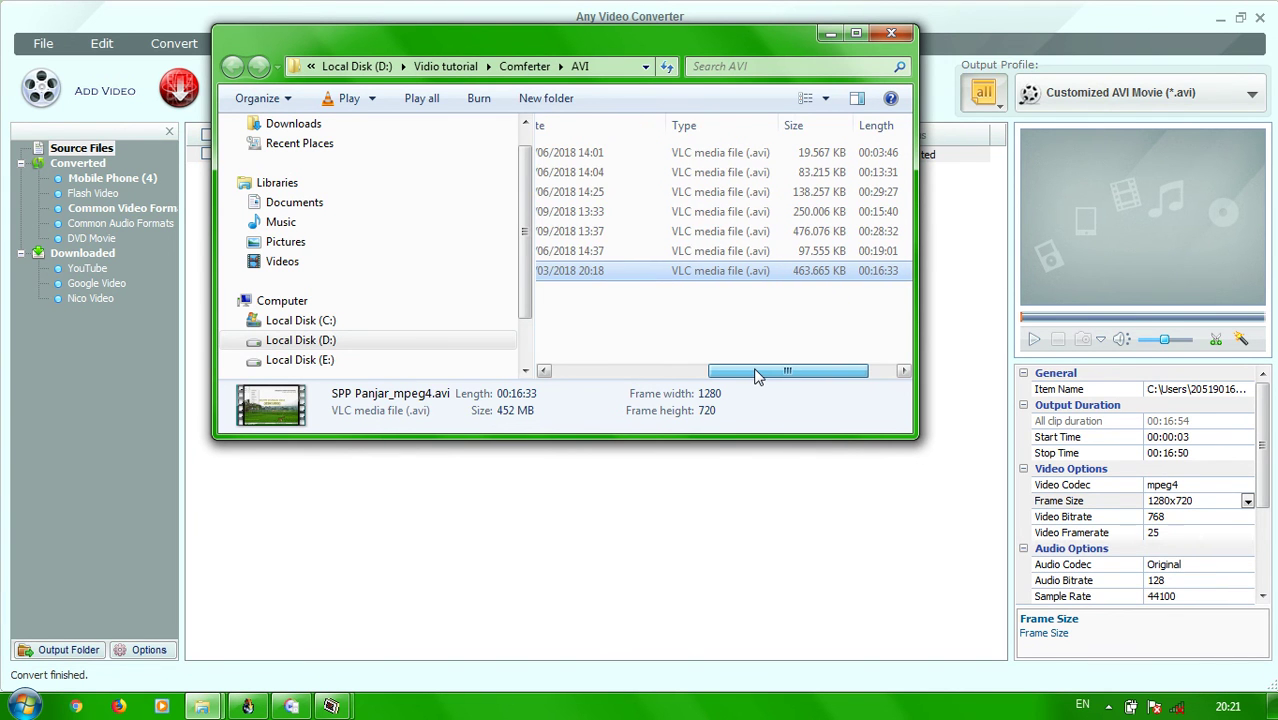
# Minimize the web browser, play the converted SPP Panjar_mpeg4.avi to check it, and close the player.
pyautogui.click(118, 706)
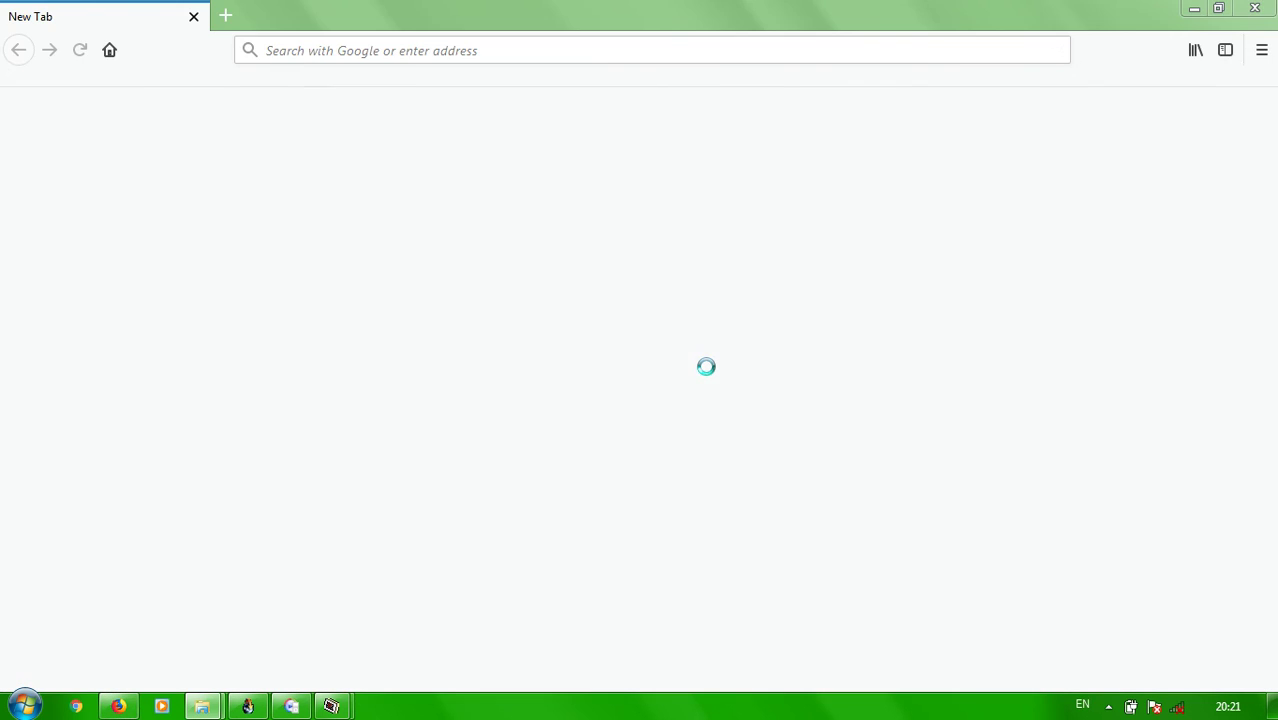
pyautogui.click(1192, 12)
pyautogui.moveTo(716, 375)
pyautogui.mouseDown()
pyautogui.moveTo(732, 372)
pyautogui.moveTo(597, 372)
pyautogui.moveTo(802, 372)
pyautogui.moveTo(740, 372)
pyautogui.mouseUp()
pyautogui.doubleClick(757, 280)
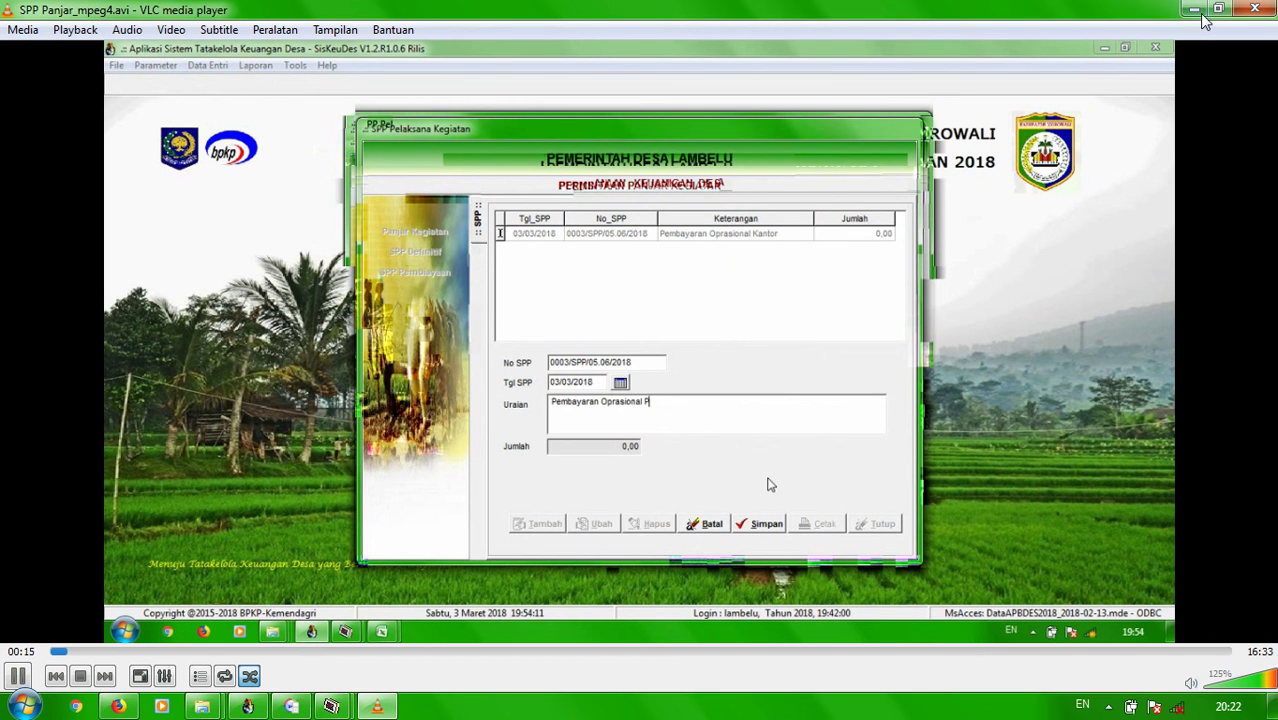
pyautogui.click(1254, 10)
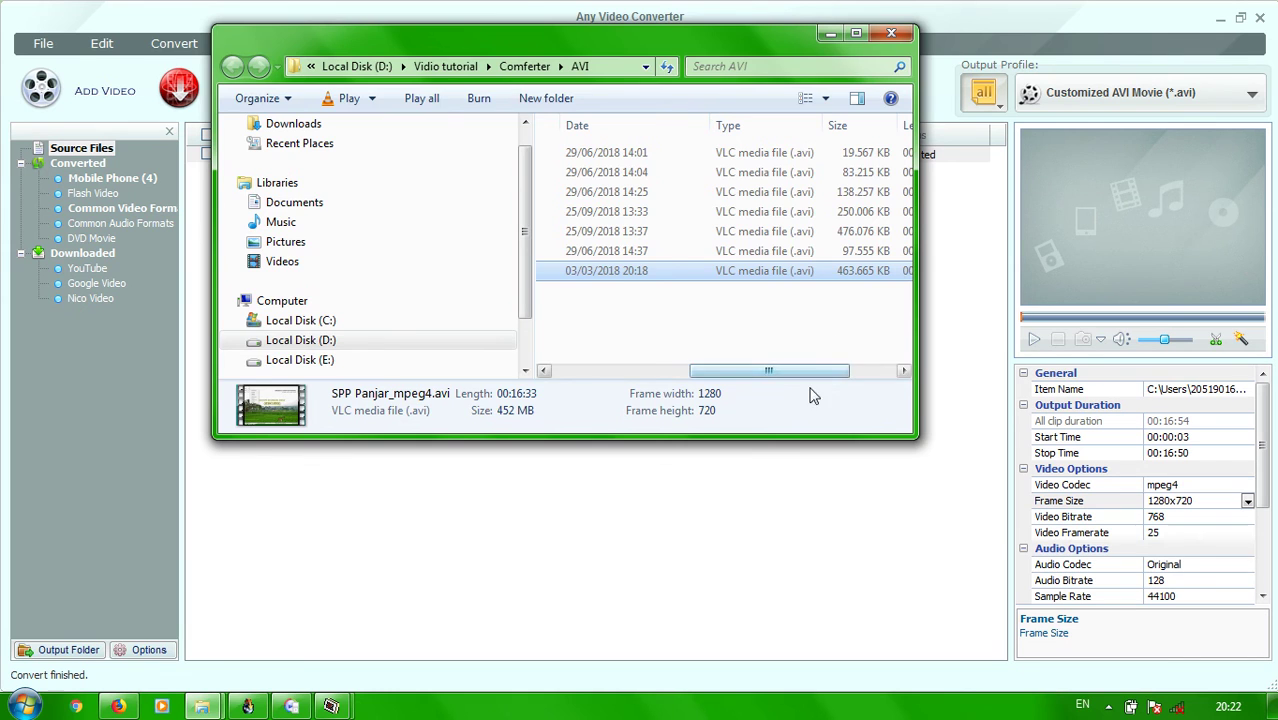
# Return to the converter window and bring up the River Past Screen Recorder Pro window.
pyautogui.click(978, 507)
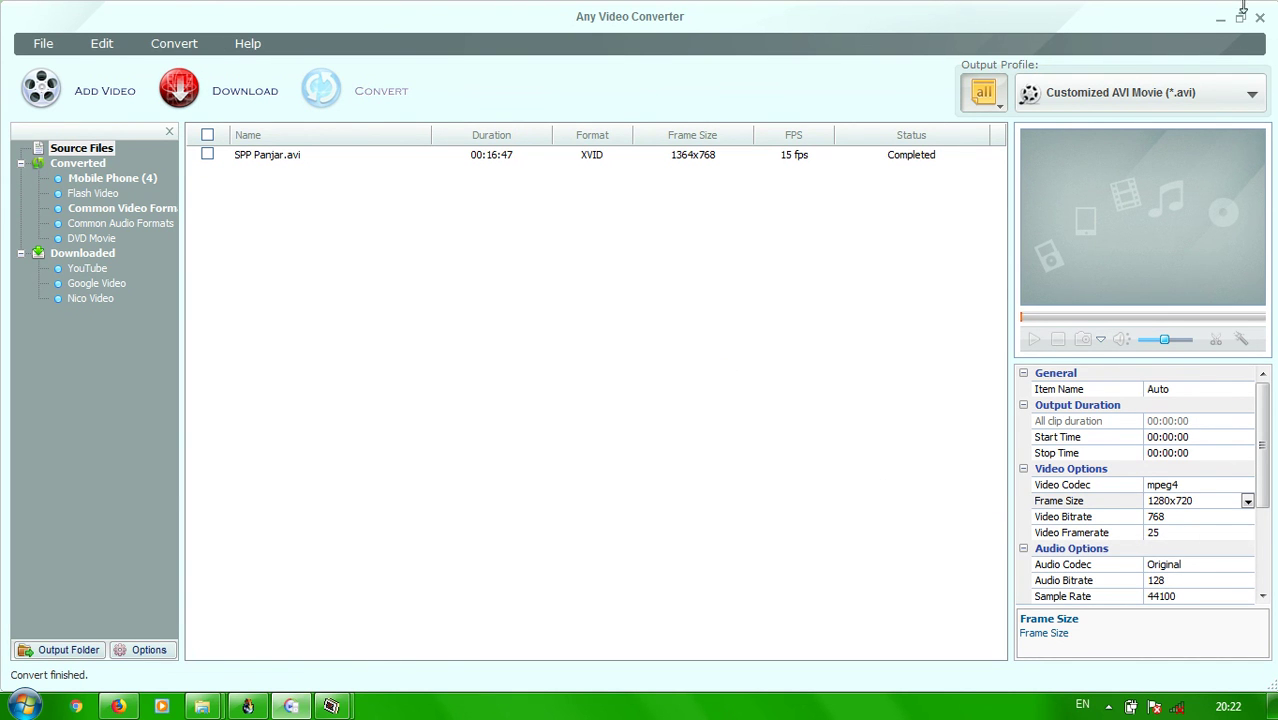
pyautogui.moveTo(332, 705)
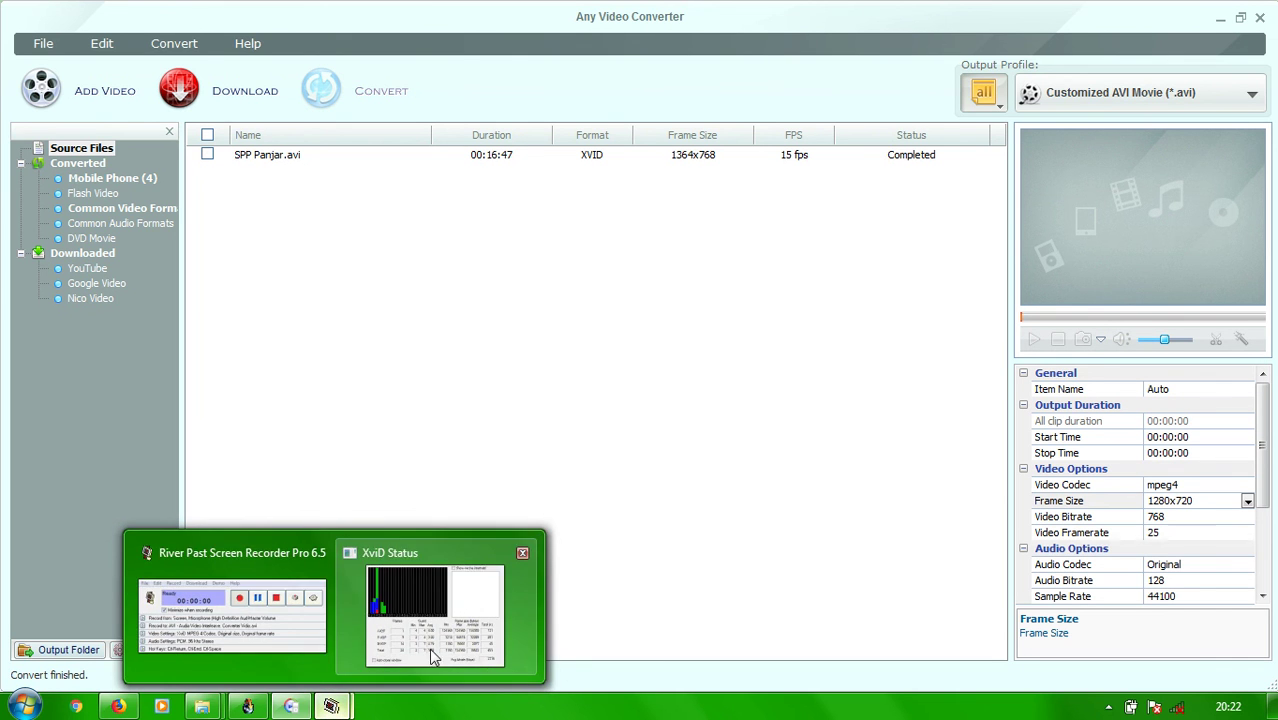
pyautogui.click(250, 620)
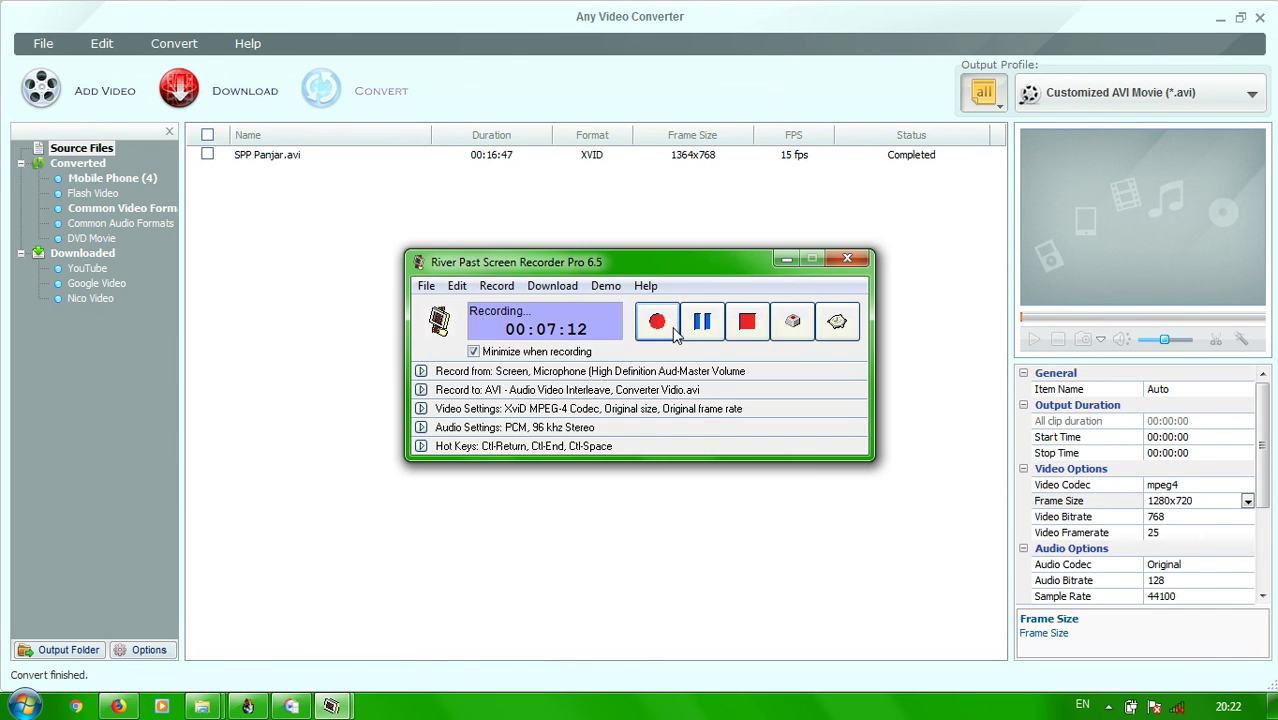